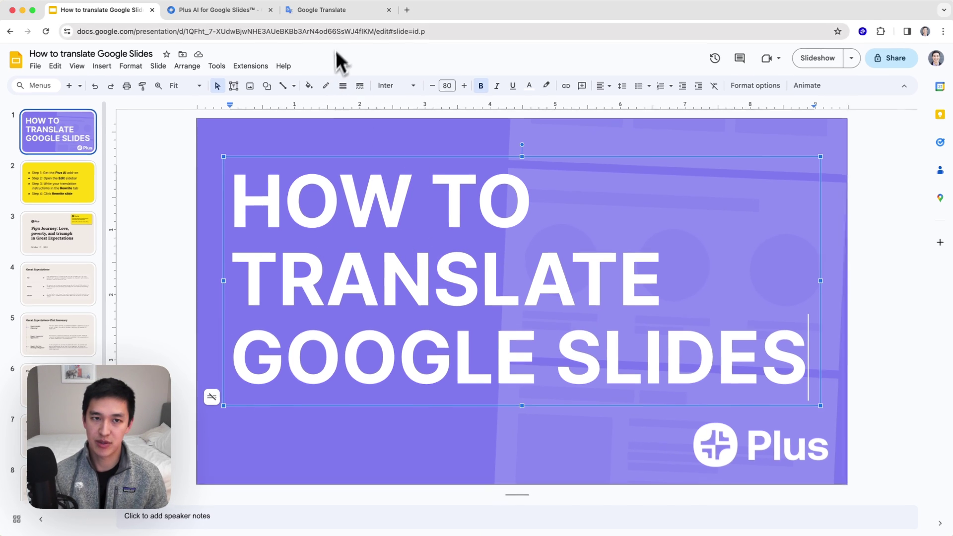
View the deck title in Google Translate as 'CÓMO TRADUCIR DIAPOSITIVAS DE GOOGLE'.
left_click(322, 10)
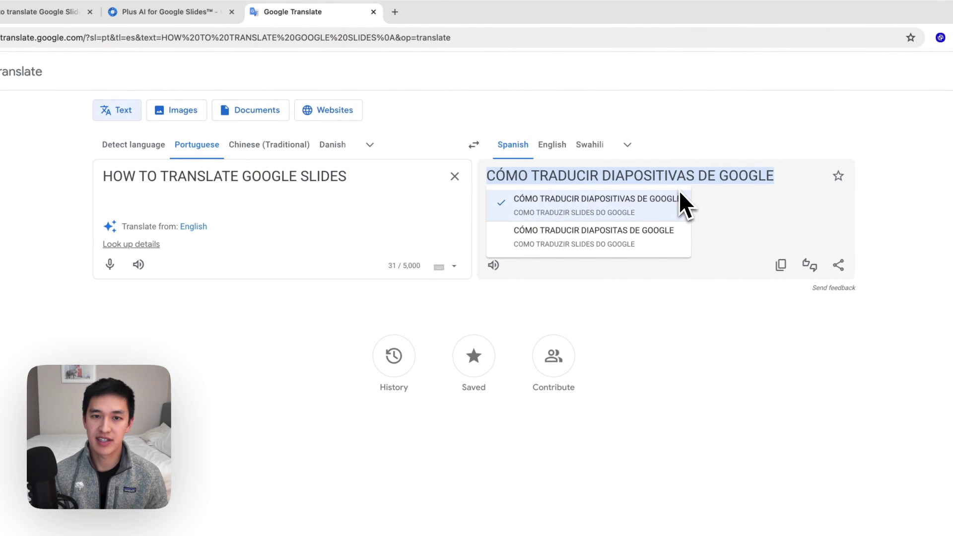
Open Edit with Plus AI from Extensions, then view the installed add-on's Marketplace listing.
left_click(31, 11)
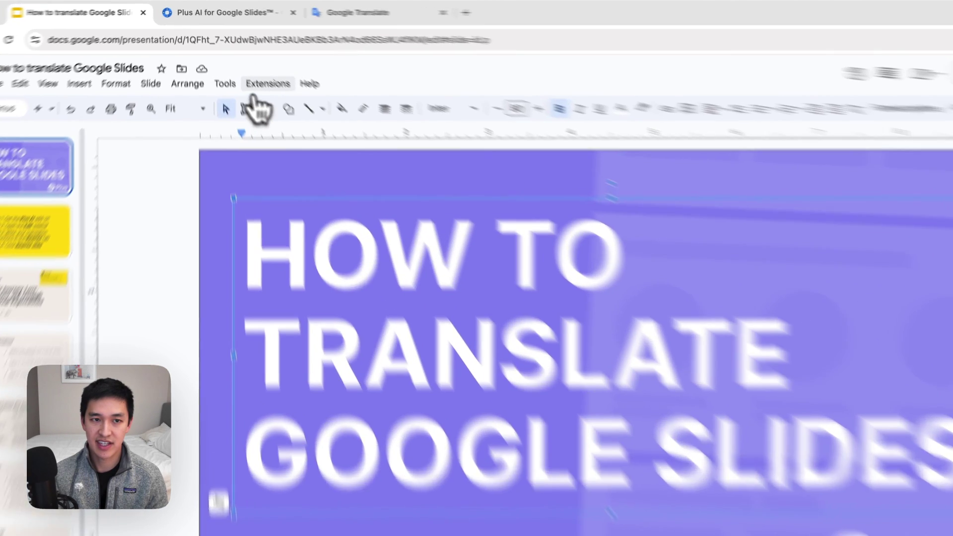
left_click(252, 66)
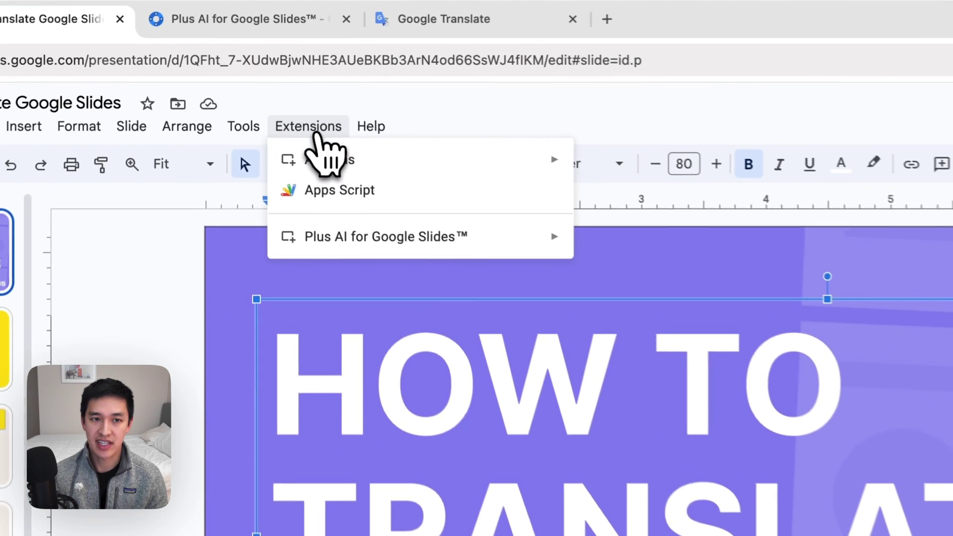
mouse_move(281, 124)
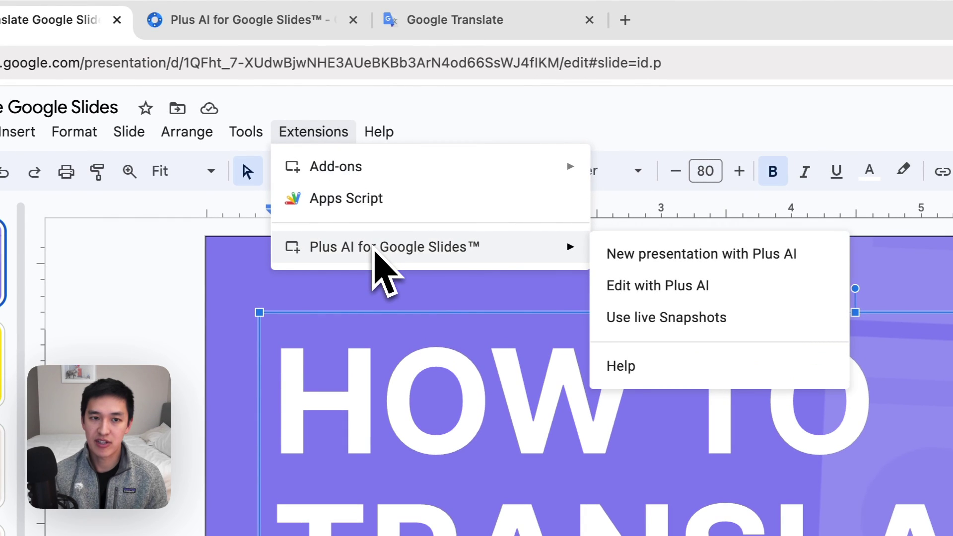
left_click(637, 285)
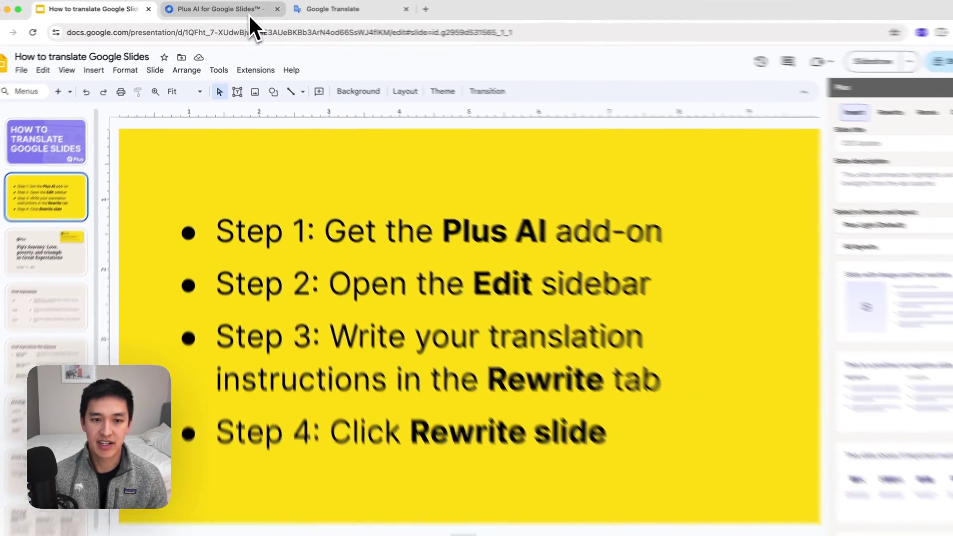
left_click(250, 7)
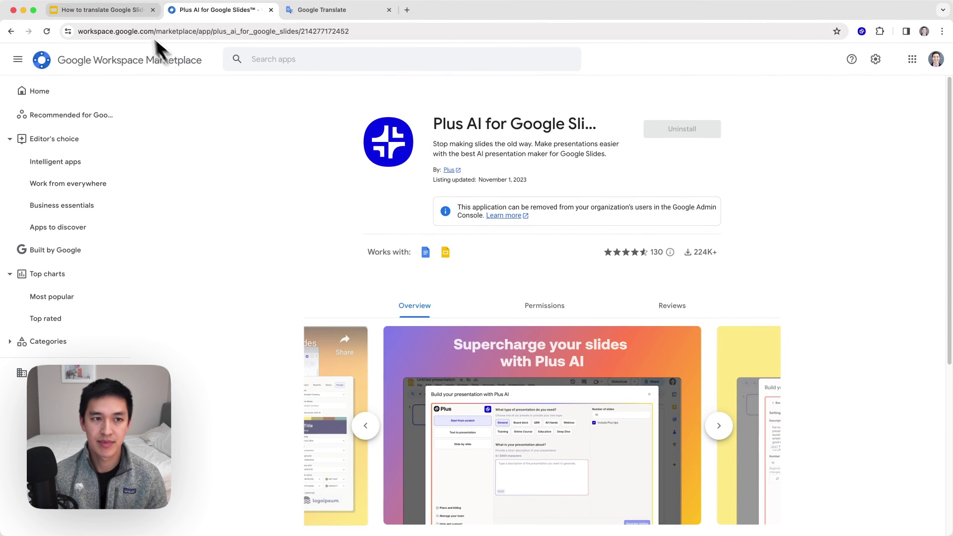
Close the Plus sidebar, then reopen Edit with Plus AI via a menu search for 'edit'.
left_click(129, 10)
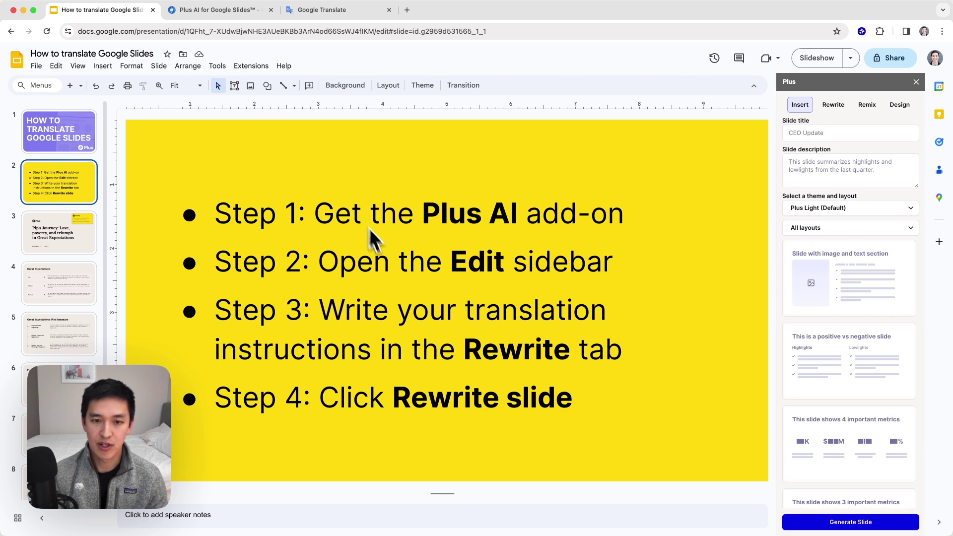
left_click(915, 83)
left_click(255, 66)
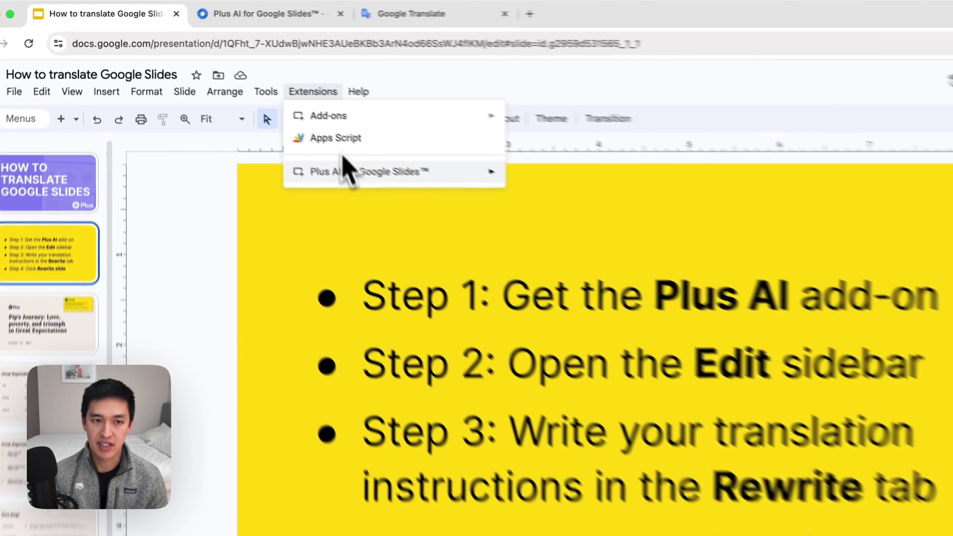
mouse_move(347, 171)
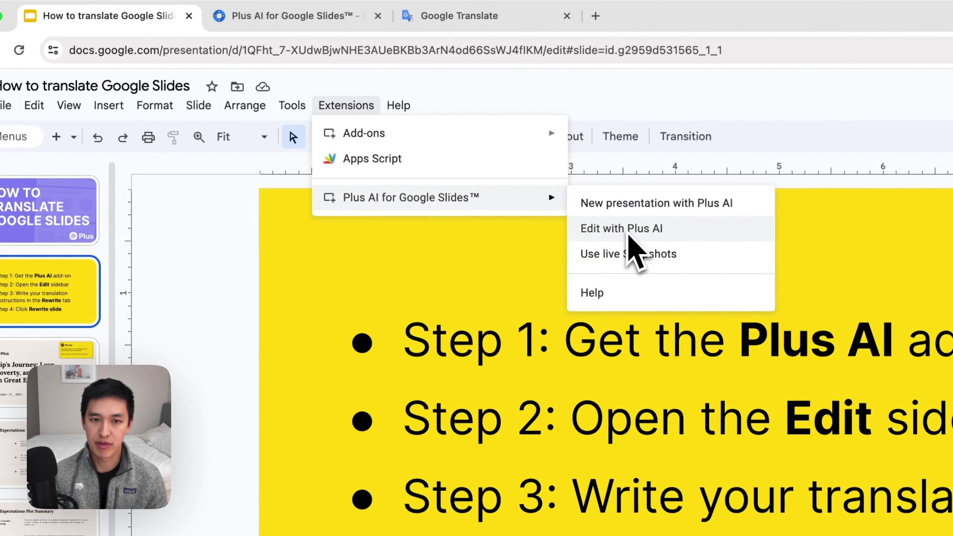
left_click(19, 137)
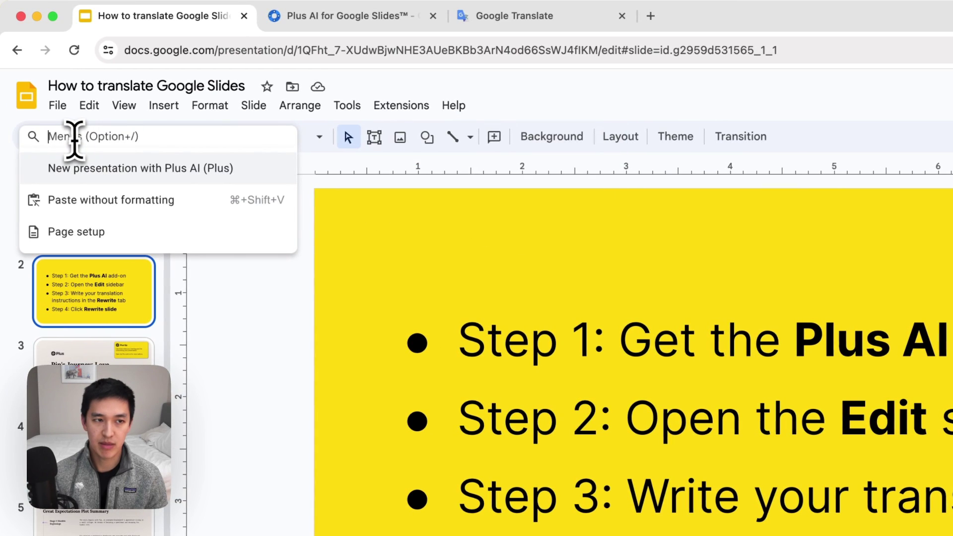
type("edit")
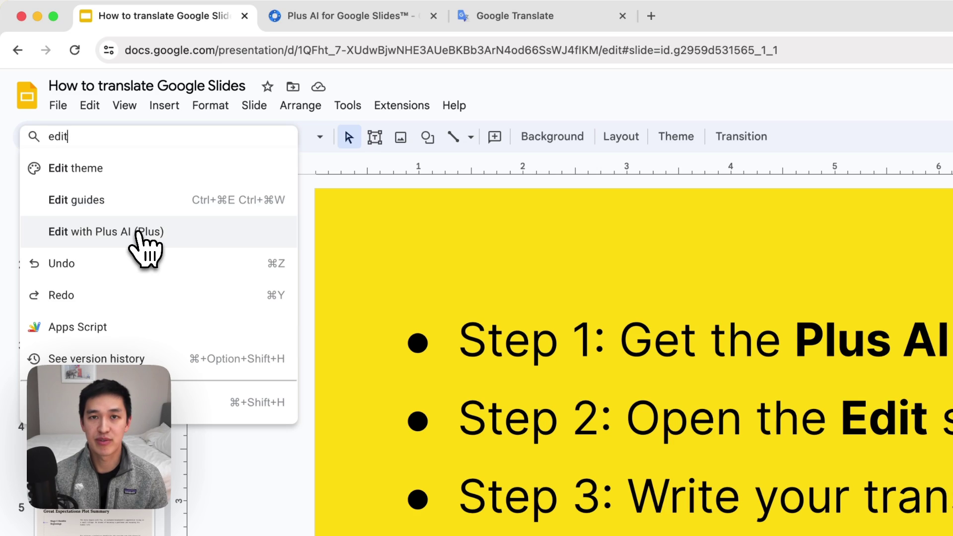
left_click(142, 232)
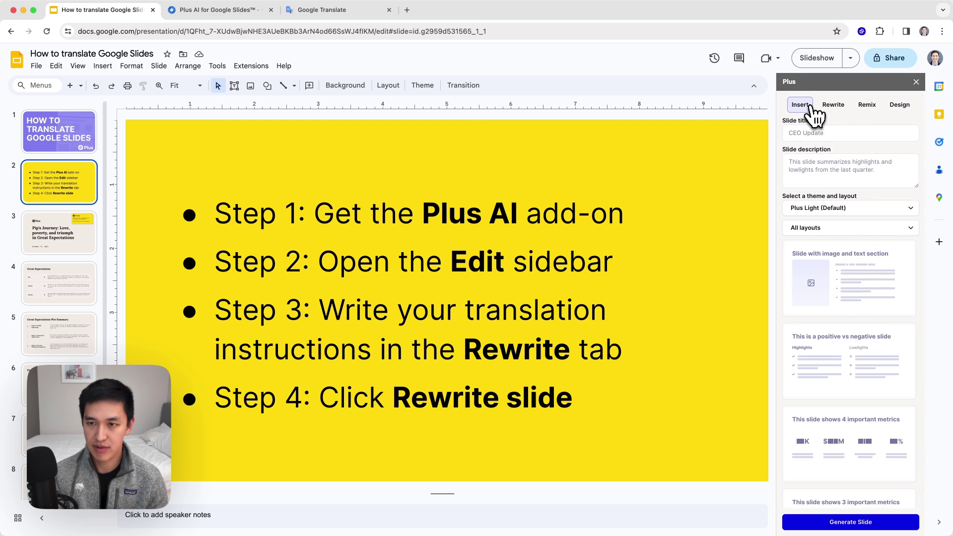
Add the Rewrite note 'Translate this content into Spanish.' for the Great Expectations slide.
left_click(840, 108)
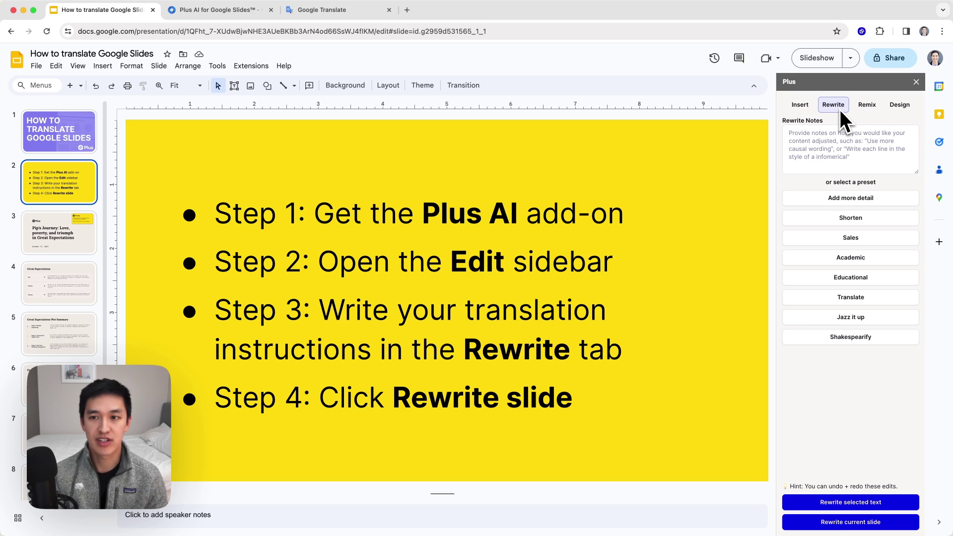
left_click(836, 147)
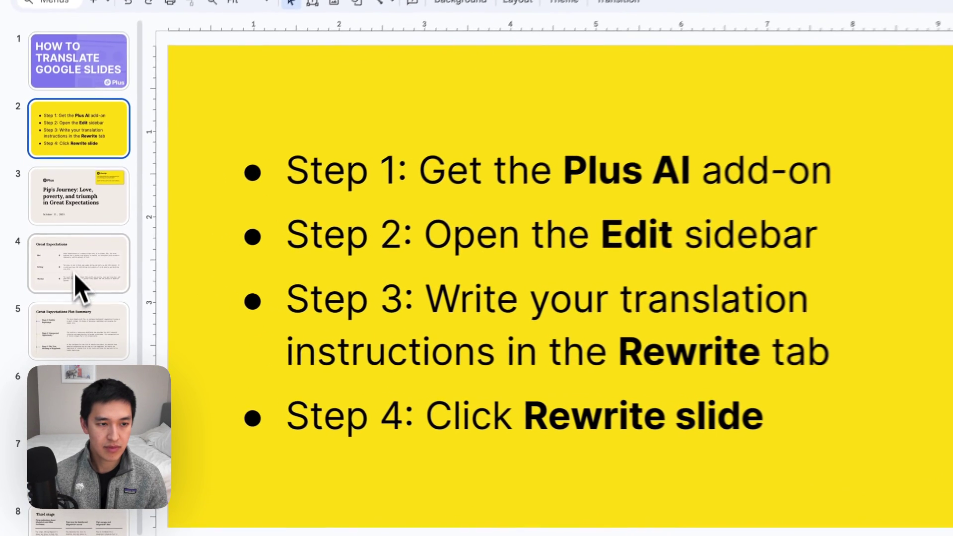
left_click(58, 287)
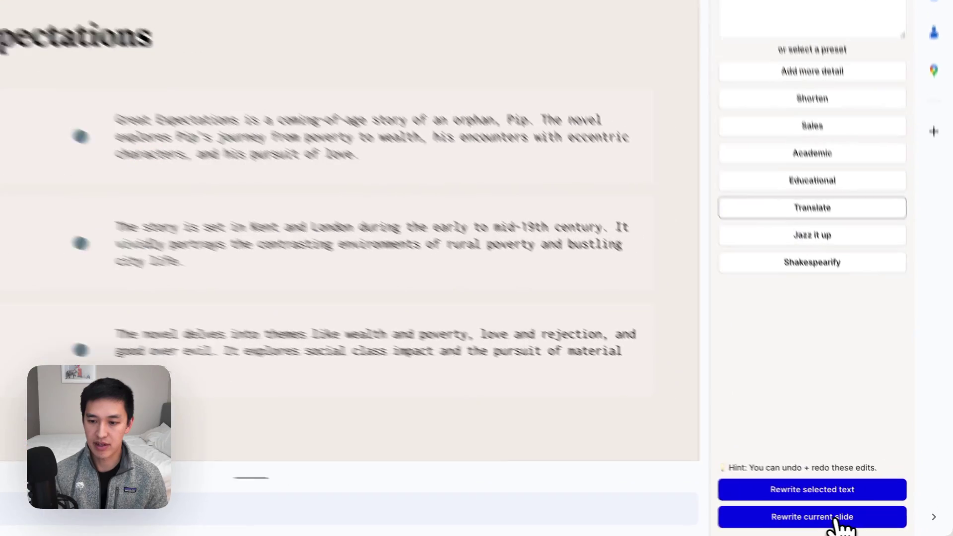
Rewrite slide 4 into Spanish as 'Grandes Expectativas' with Trama, Ambientación and Temas sections.
left_click(869, 526)
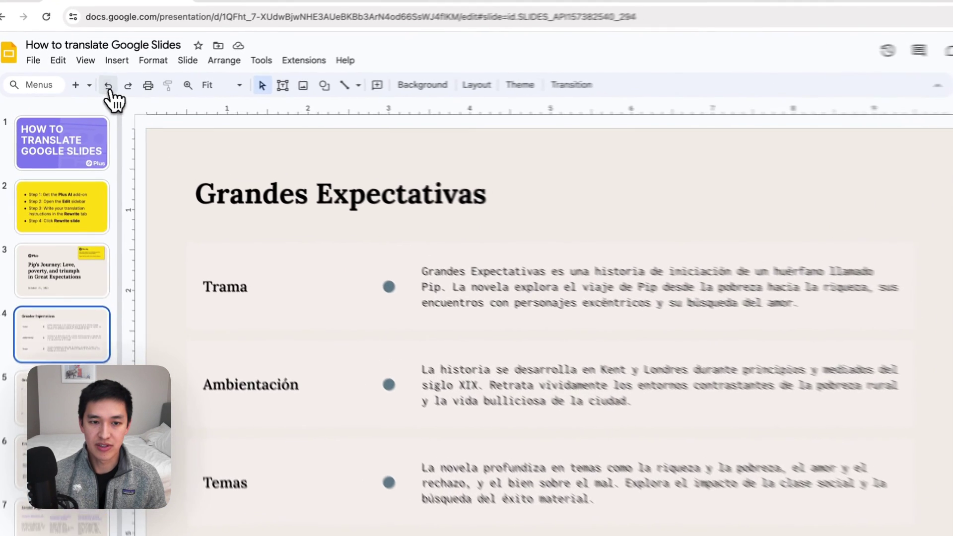
left_click(96, 86)
left_click(133, 87)
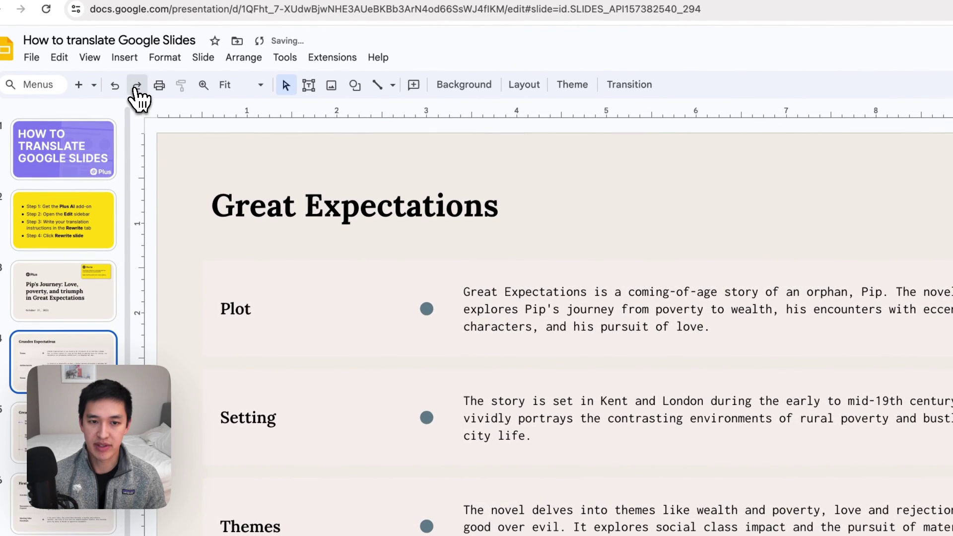
left_click(115, 86)
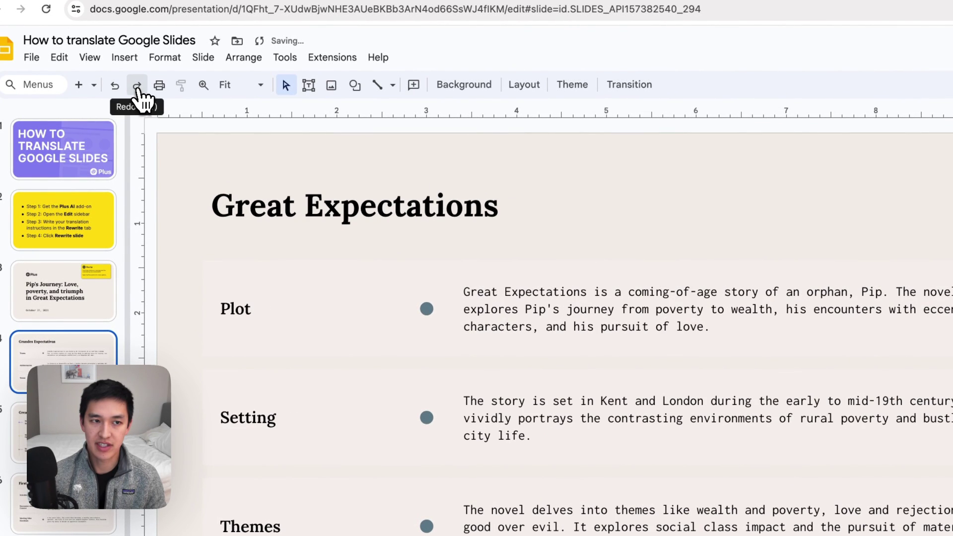
left_click(136, 86)
left_click(115, 86)
left_click(136, 86)
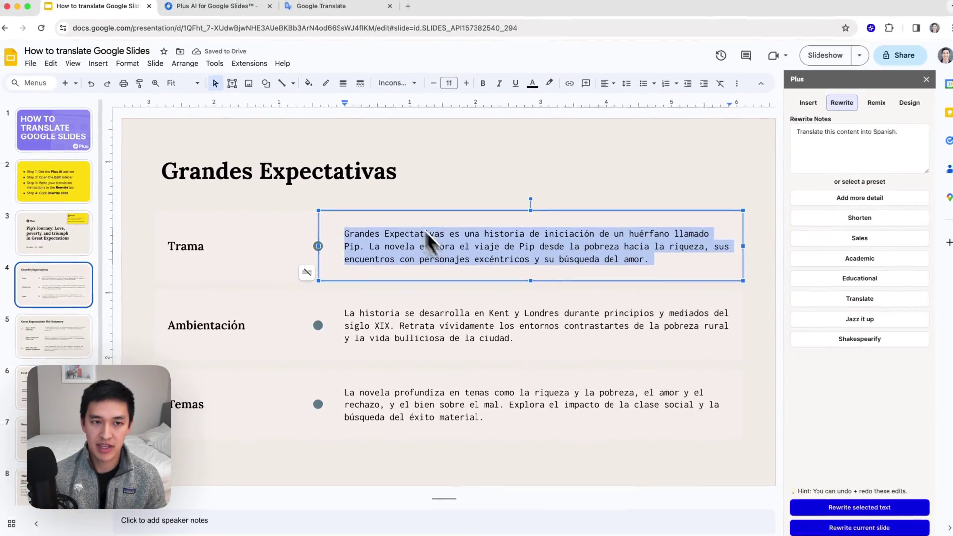
left_click(60, 31)
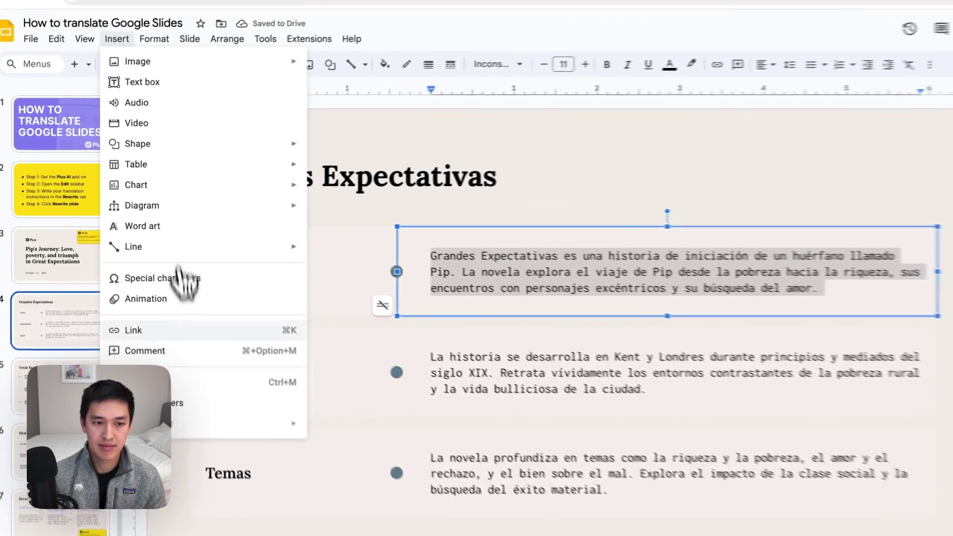
left_click(124, 306)
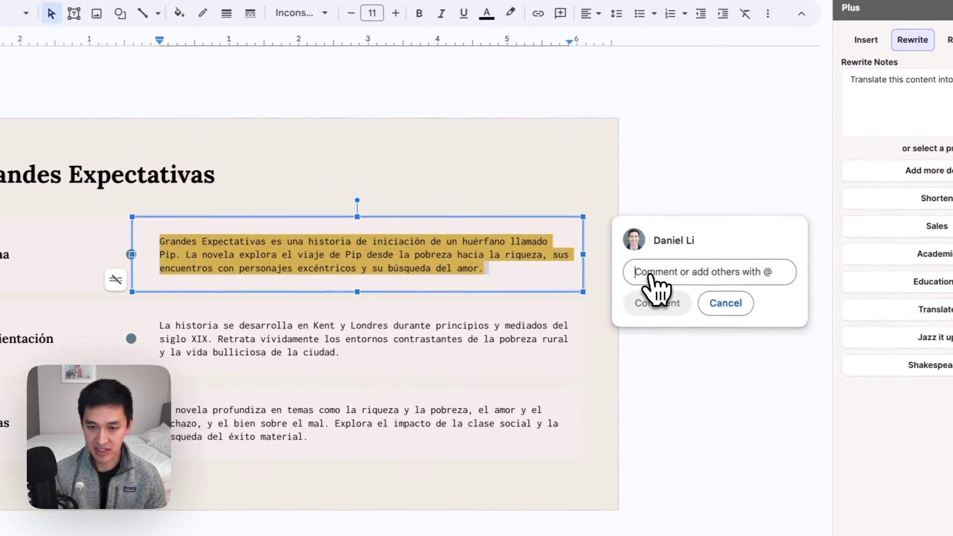
type("@chlo")
key("Return")
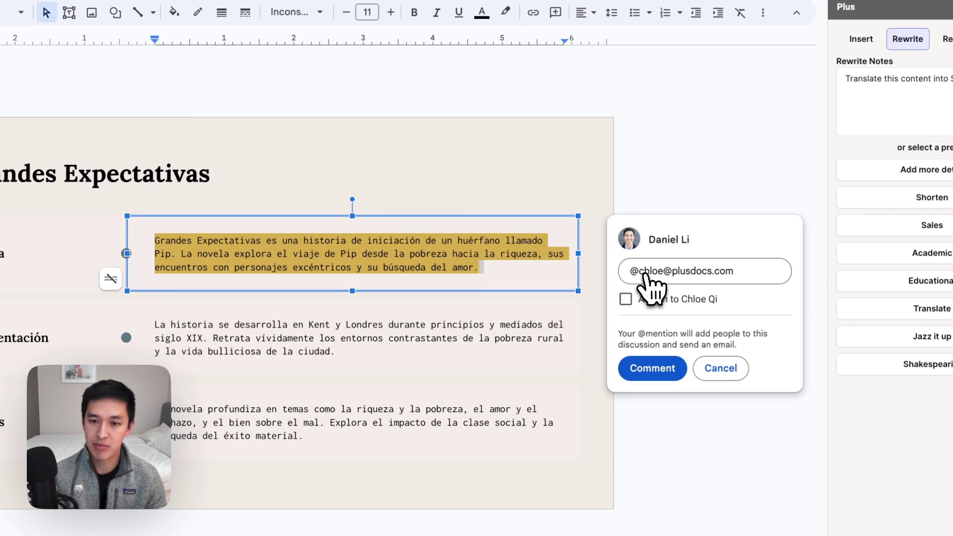
type(", can you check the translation?")
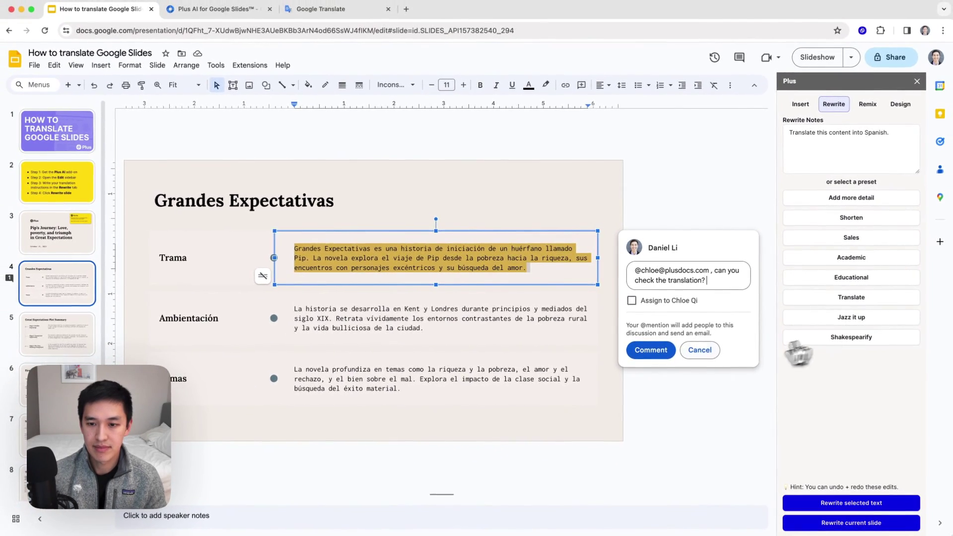
left_click(605, 192)
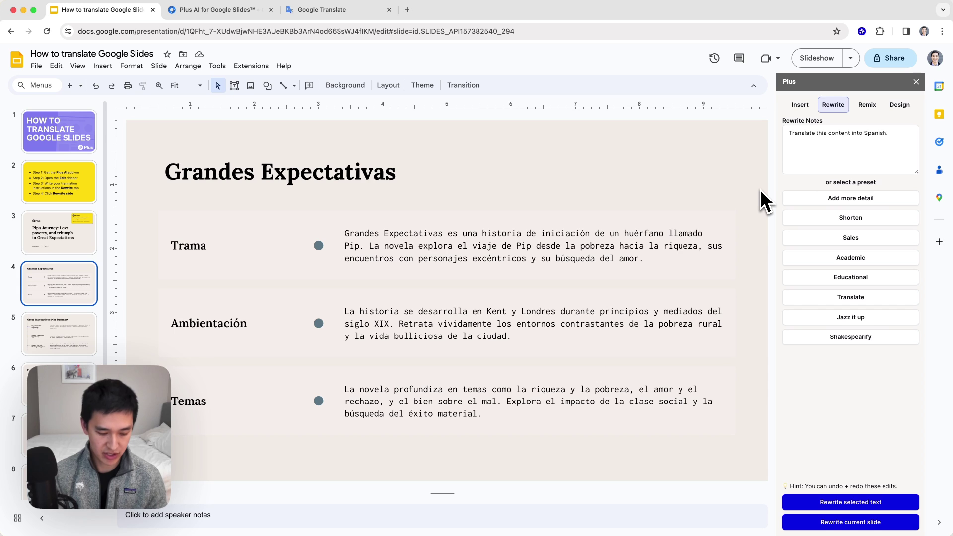
Undo the Spanish version, change the rewrite note to Chinese, and rewrite the Great Expectations slide.
key("super+z")
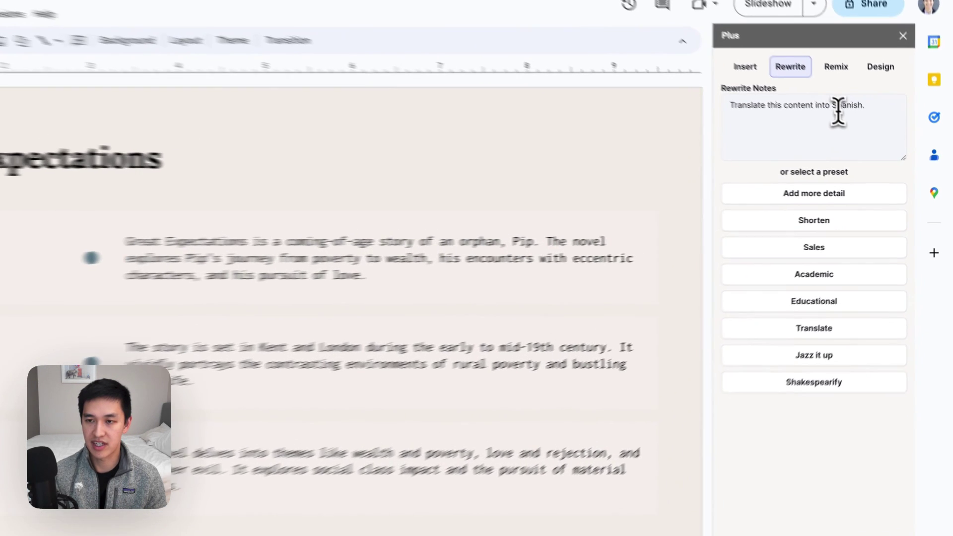
double_click(838, 106)
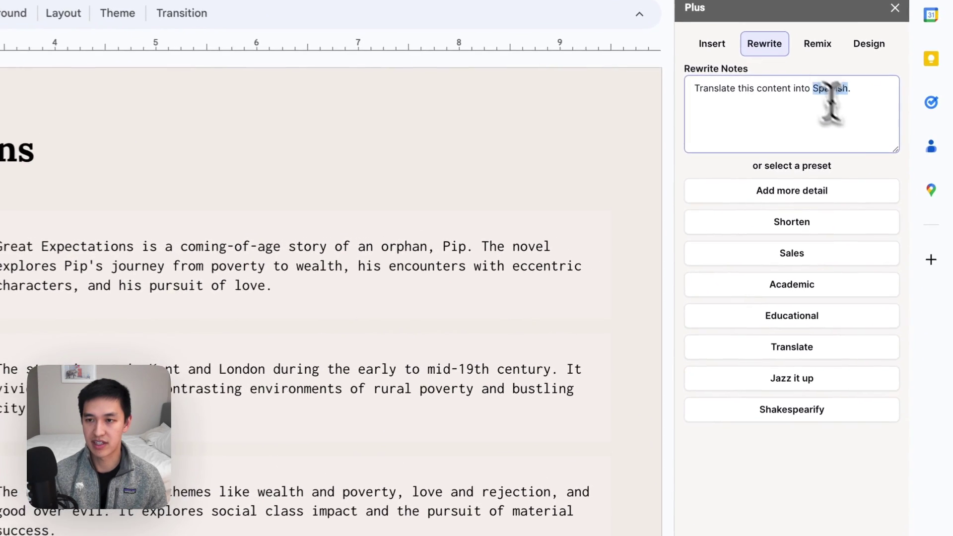
type("Chin")
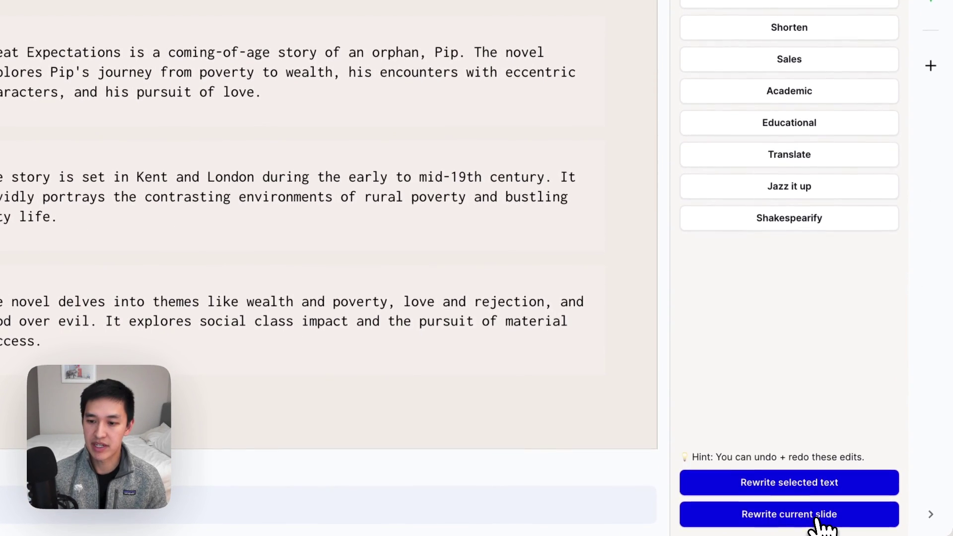
left_click(819, 516)
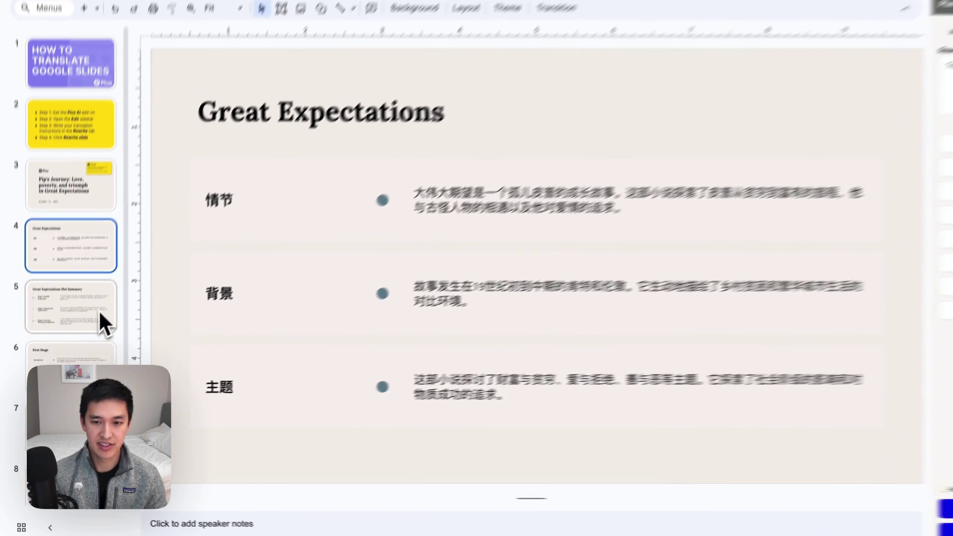
left_click(80, 333)
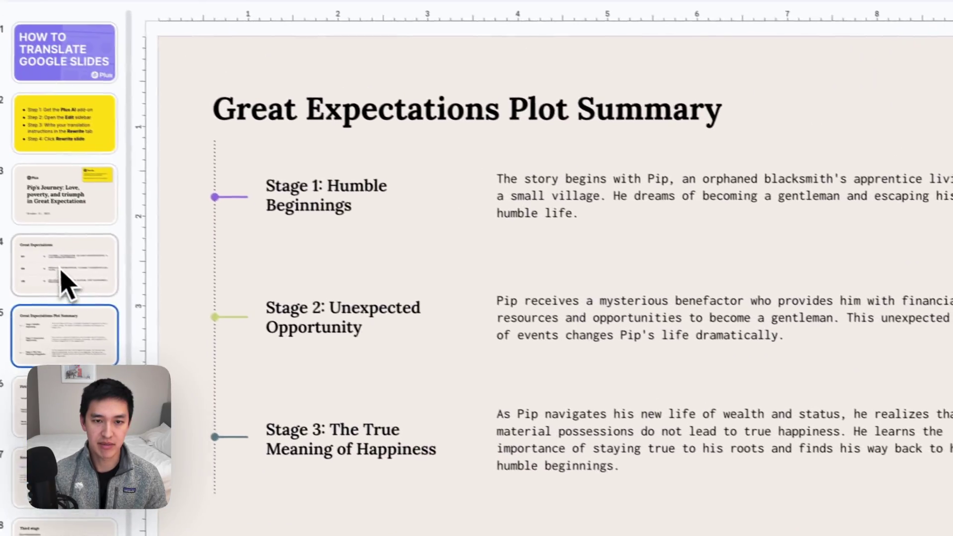
left_click(76, 278)
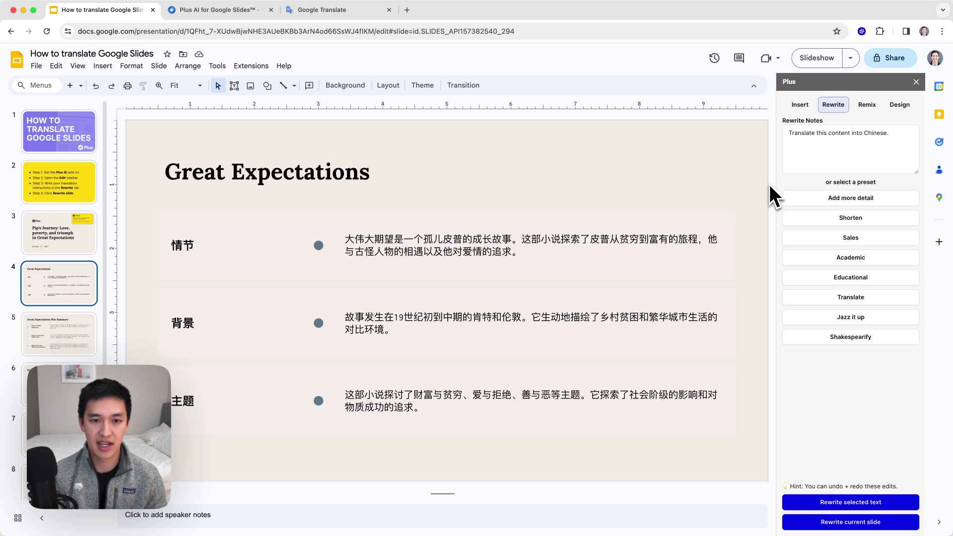
Start a new Plus AI presentation and type a description about the Great Expectations book.
left_click(251, 65)
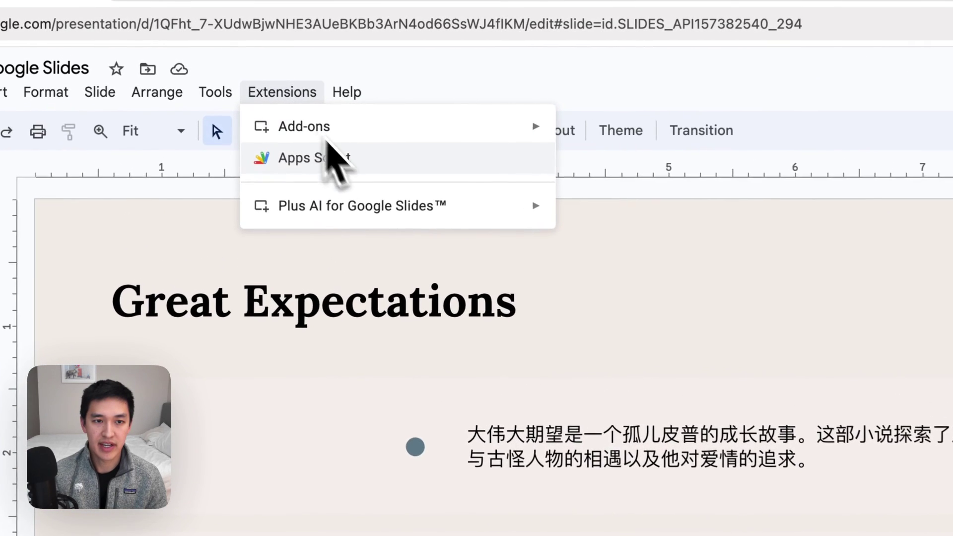
mouse_move(382, 209)
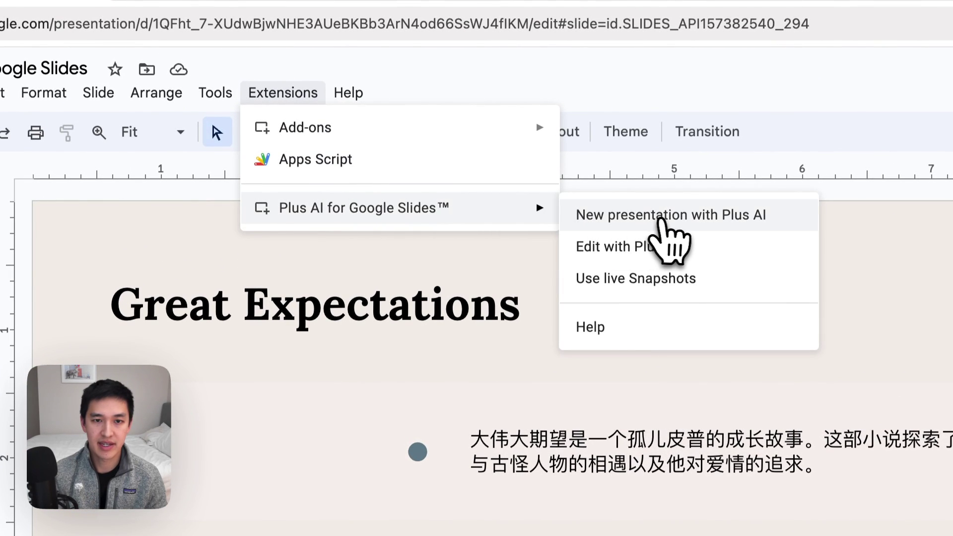
left_click(670, 222)
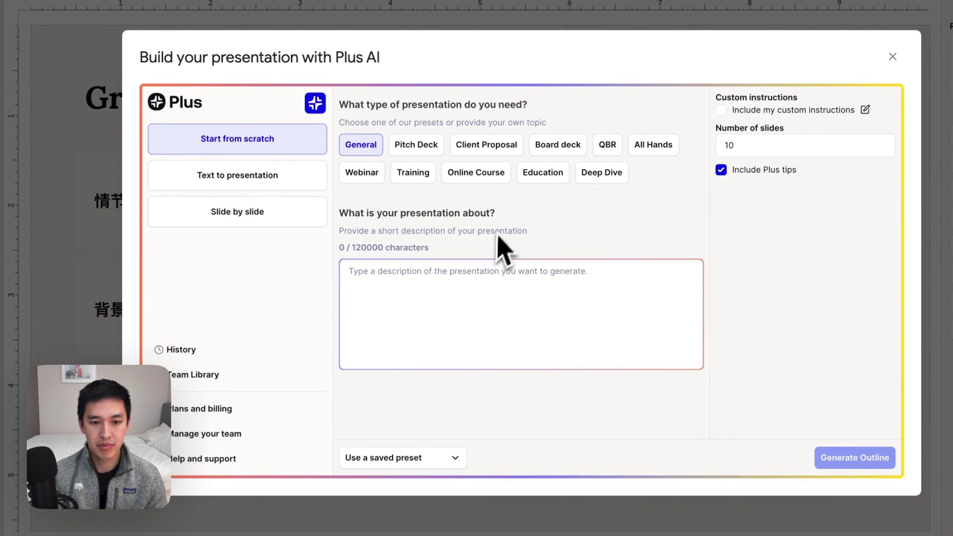
left_click(475, 288)
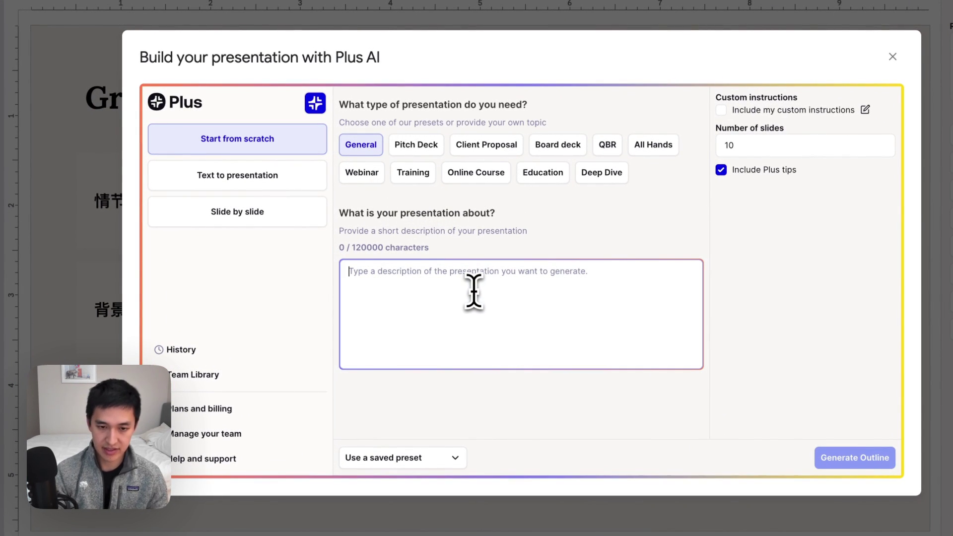
type("Create a presentation about the book Great Expectations in Spanish")
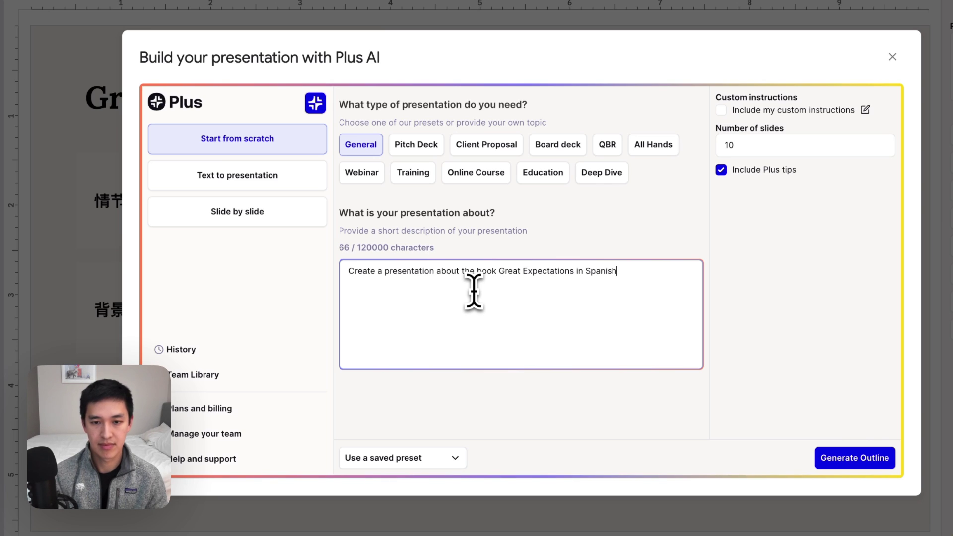
Translate the description in Google Translate and copy the Spanish result for the builder.
left_click_drag(617, 271, 575, 272)
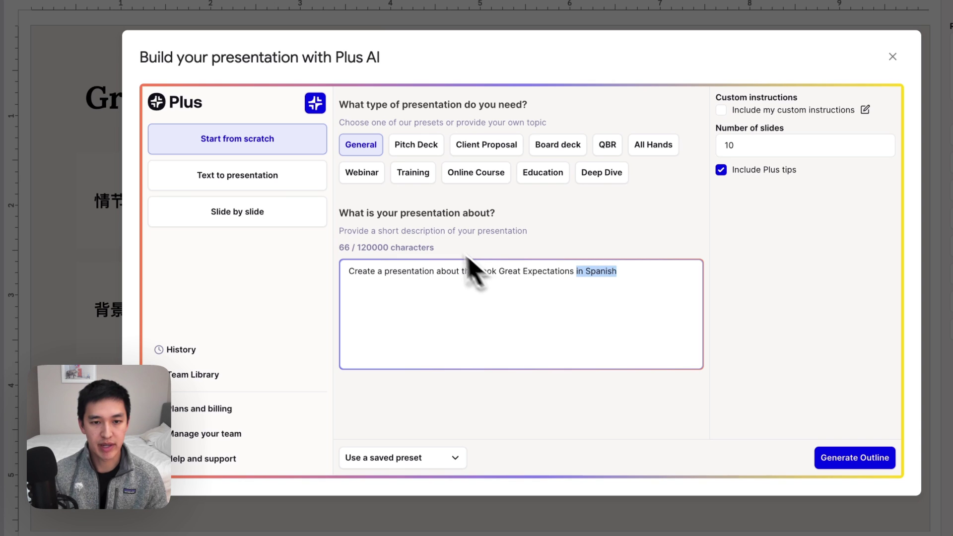
double_click(556, 272)
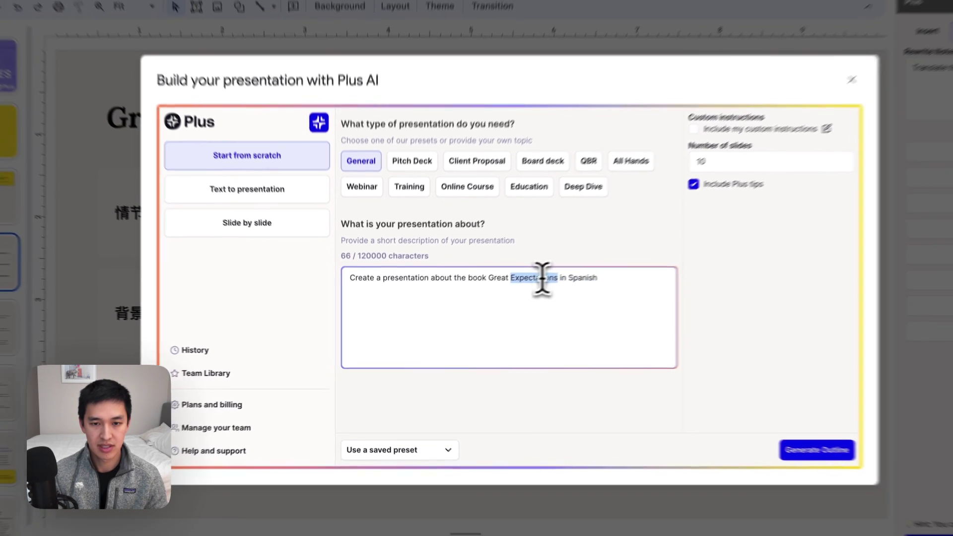
left_click_drag(542, 278, 351, 278)
key("ctrl+c")
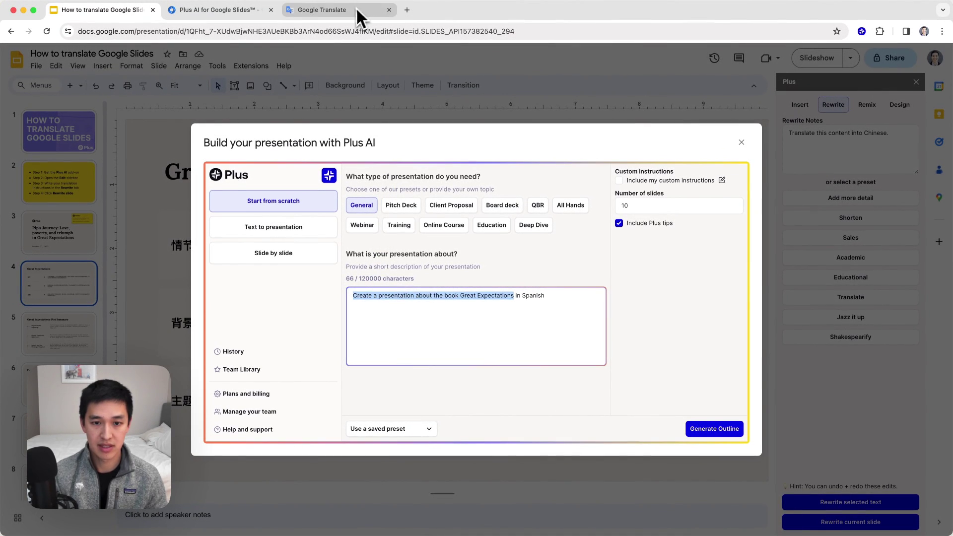
left_click(357, 10)
triple_click(355, 150)
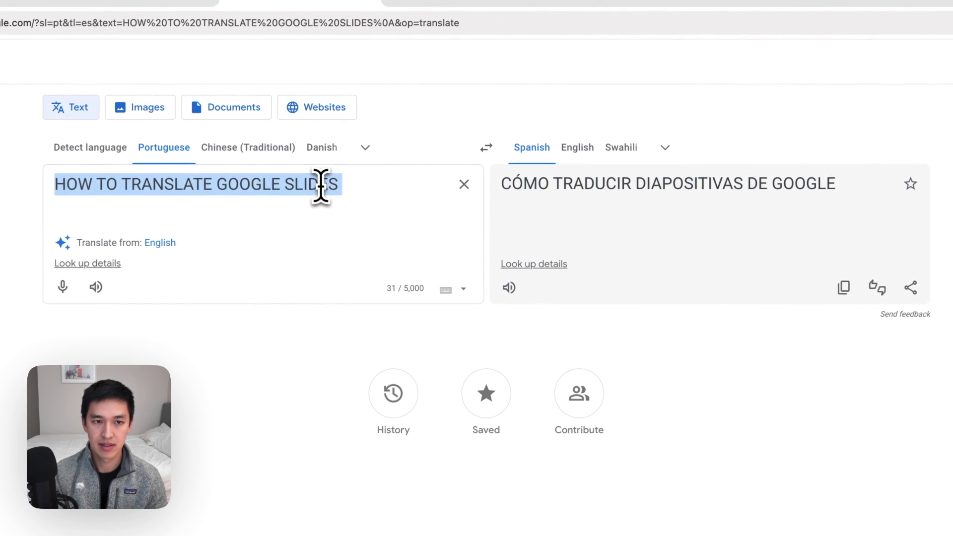
key("ctrl+v")
triple_click(641, 218)
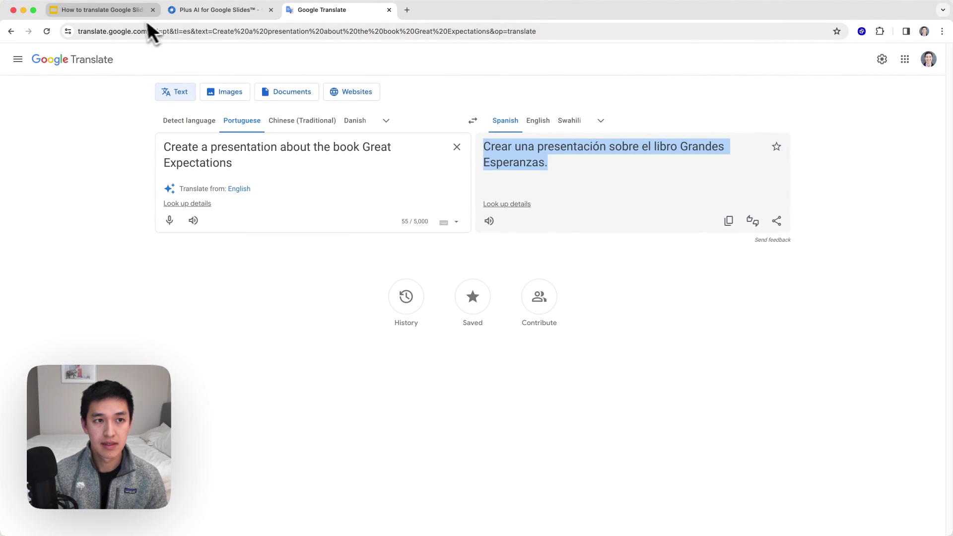
left_click(147, 20)
Paste the Spanish prompt and generate the outline 'Grandes Esperanzas: Un Análisis Profundo'.
type("Crear una presentación sobre el libro Grandes Esperanzas.")
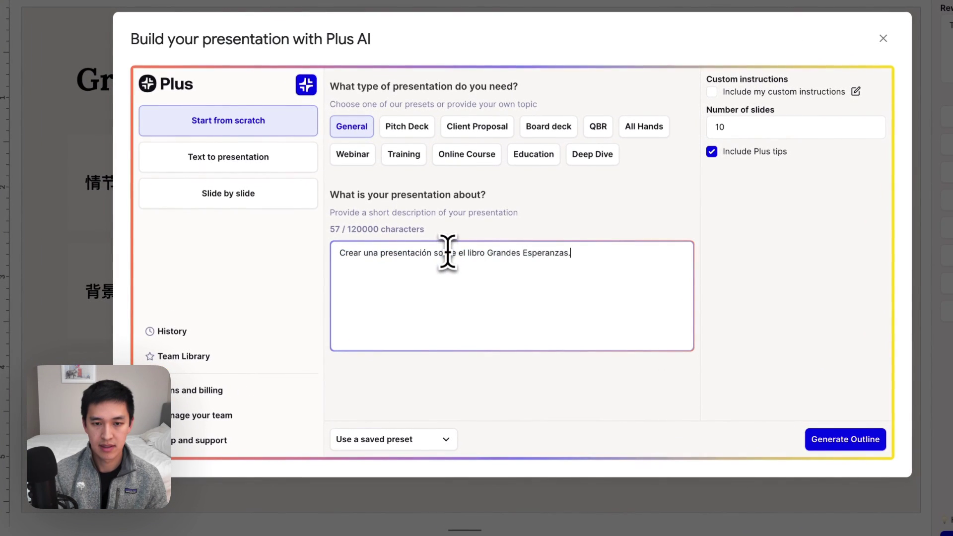
left_click(852, 445)
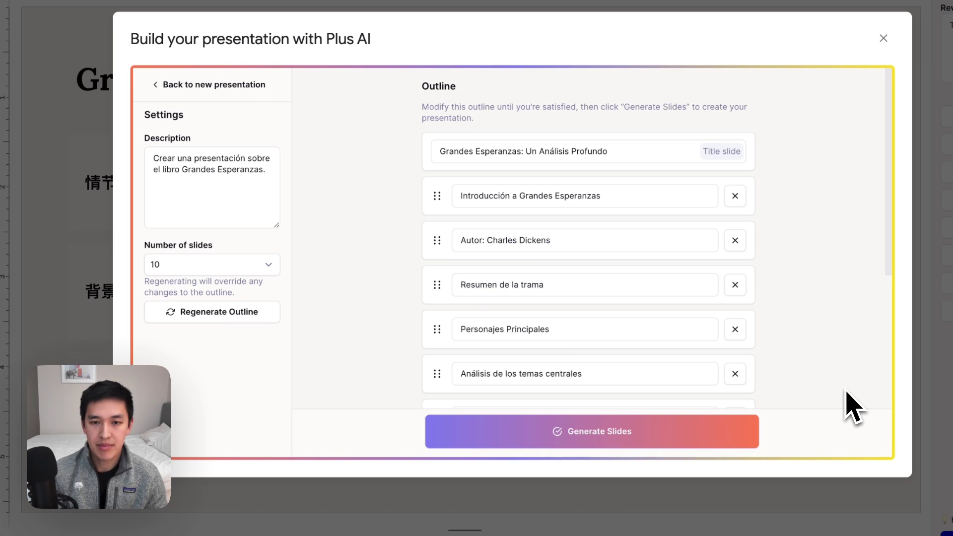
scroll(616, 106, "down", 2)
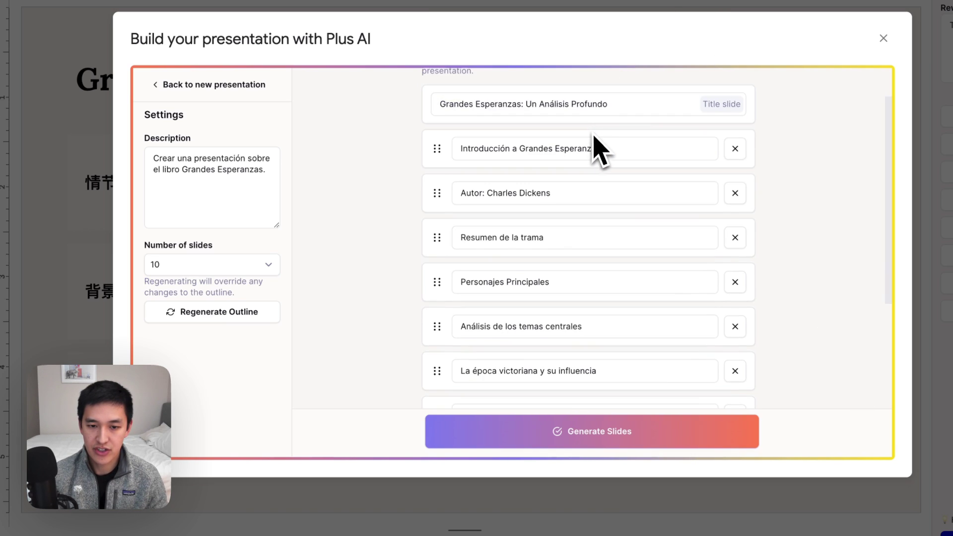
scroll(595, 144, "down", 6)
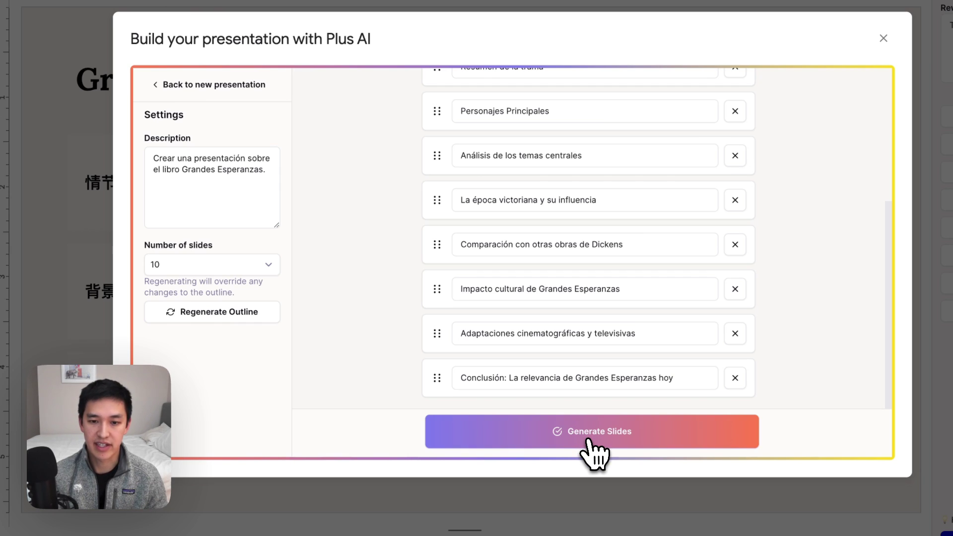
Generate the slides from the outline using the Plus Vintage theme.
left_click(589, 441)
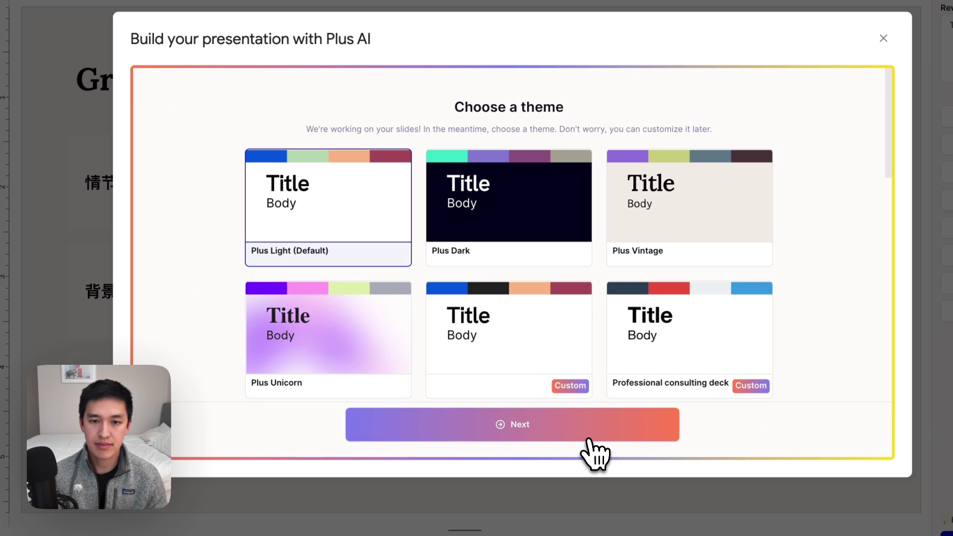
left_click(643, 243)
left_click(610, 424)
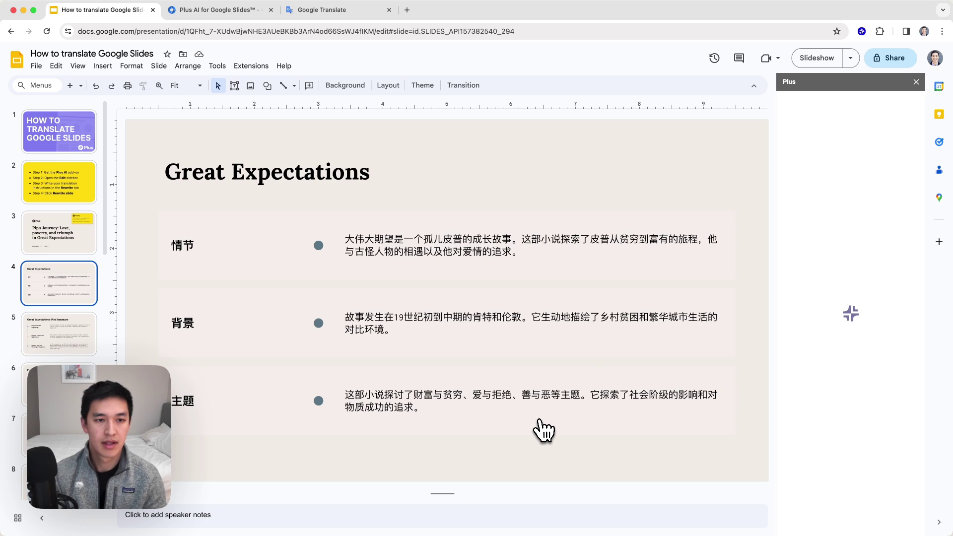
Browse the new Spanish slides, from the Grandes Esperanzas title and Agenda onward.
scroll(67, 256, "down", 4)
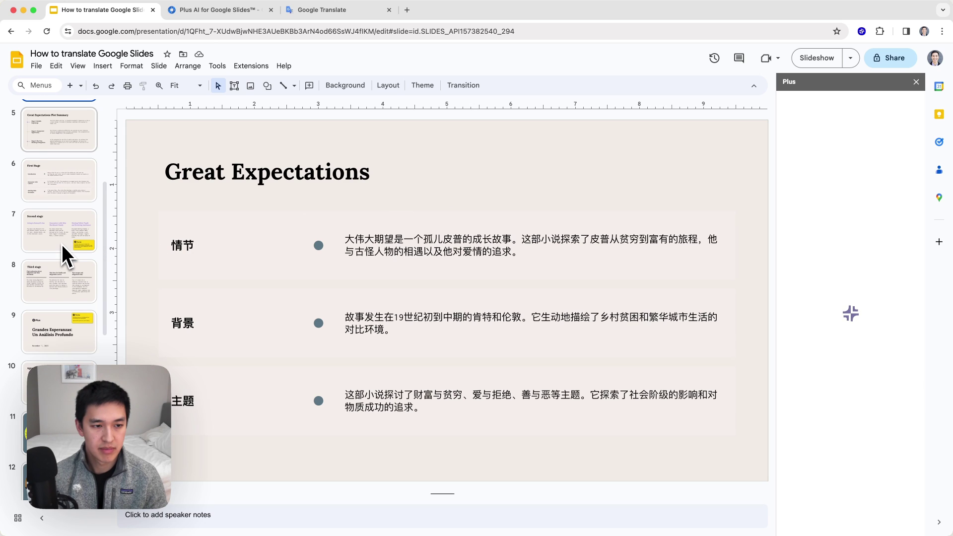
scroll(67, 256, "down", 2)
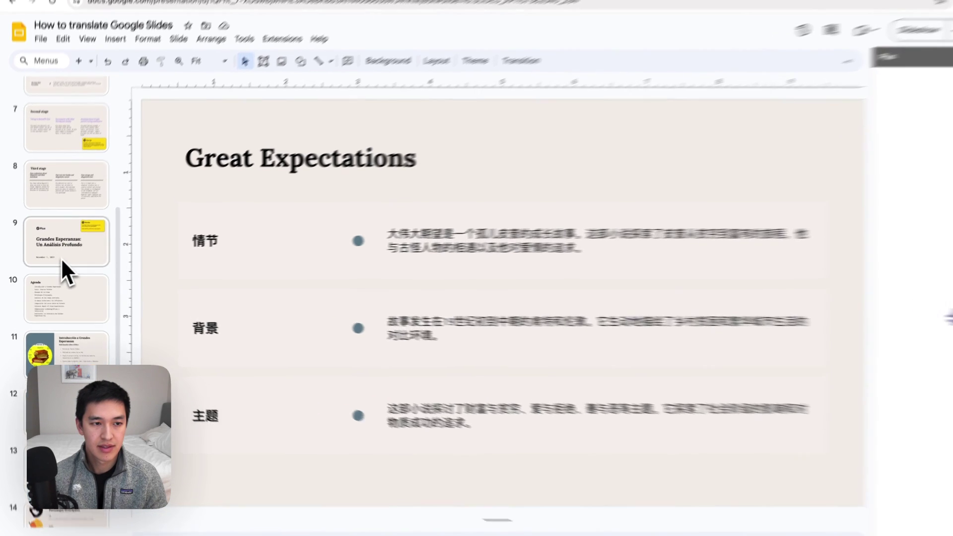
left_click(59, 258)
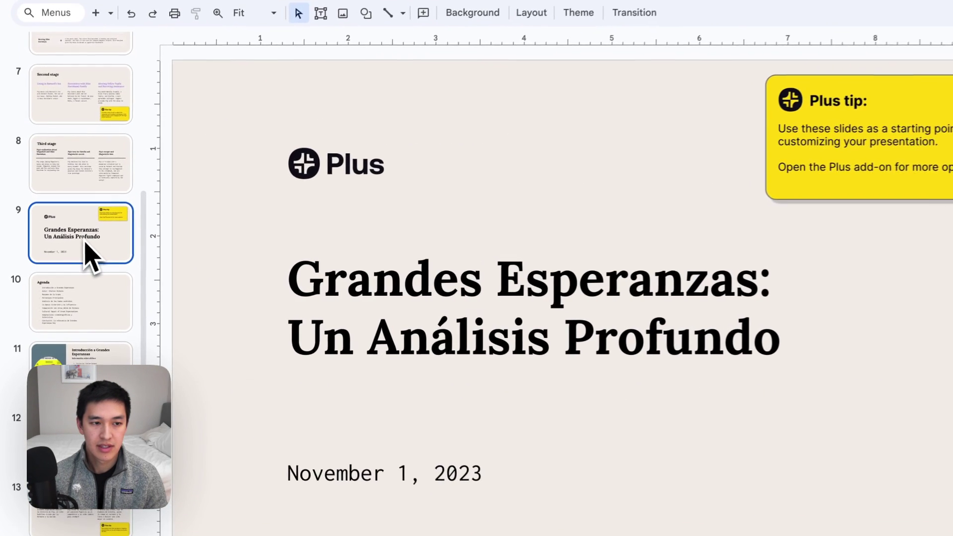
left_click(94, 323)
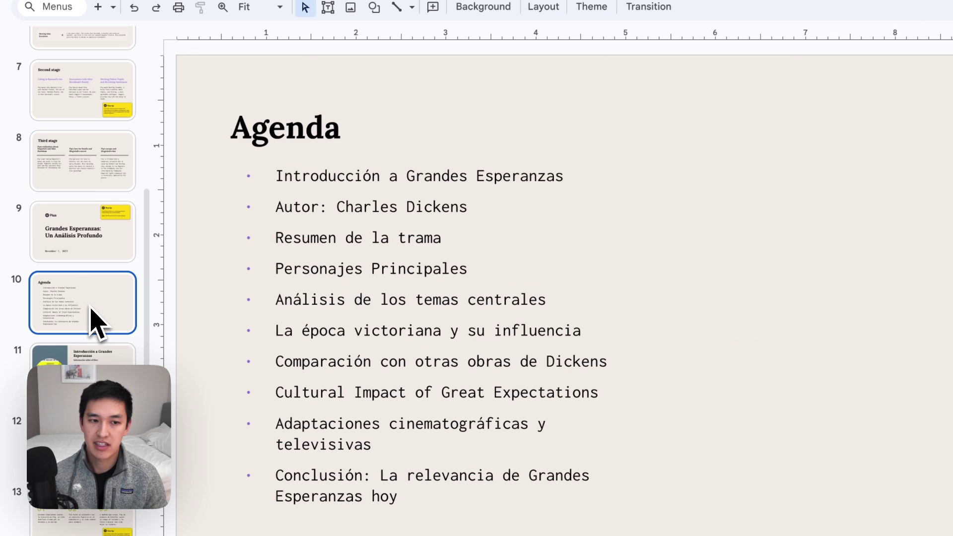
key("Down")
key("Down")
key("Down")
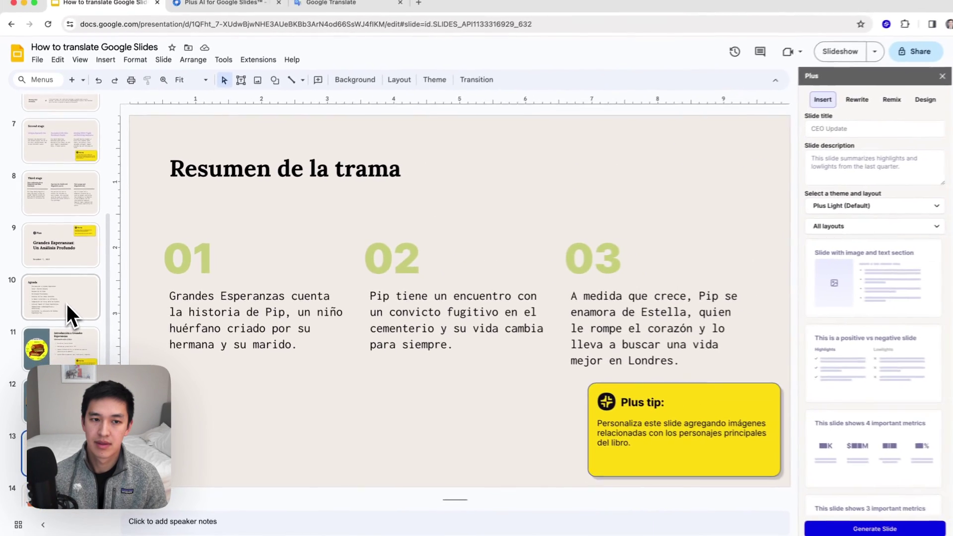
key("Down")
key("Down")
key("Down")
key("Down")
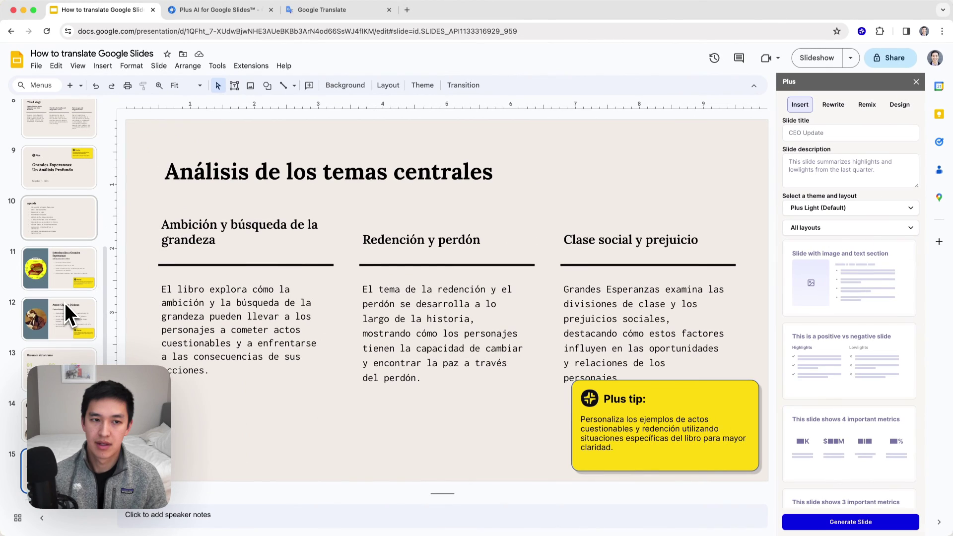
key("Down")
key("Down")
key("Down")
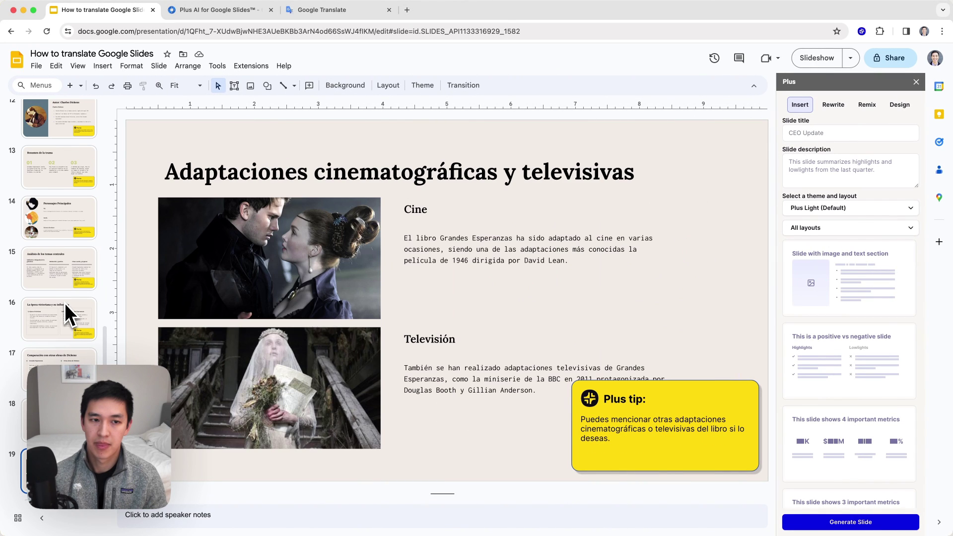
Rewrite the Análisis de los temas centrales slide with a note to translate into English.
left_click(75, 230)
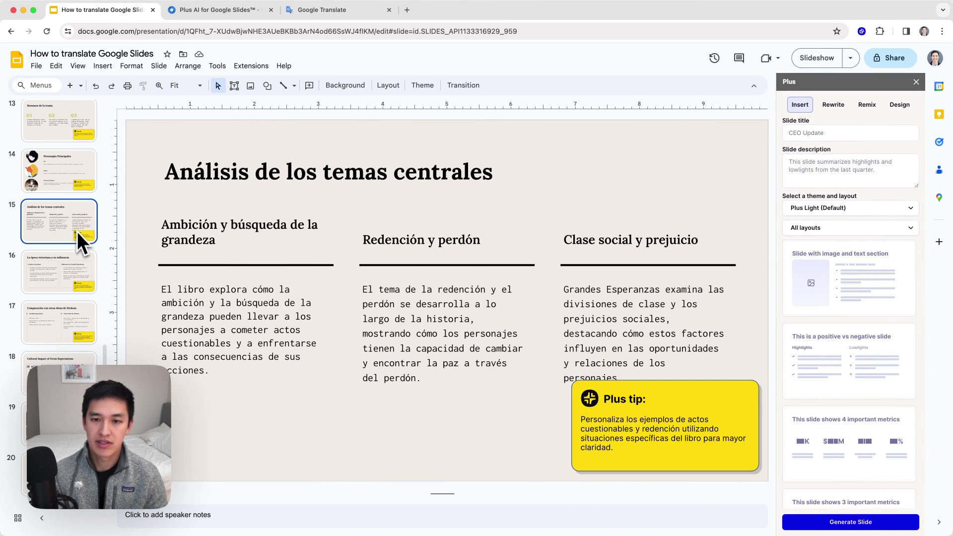
left_click(833, 105)
left_click(840, 135)
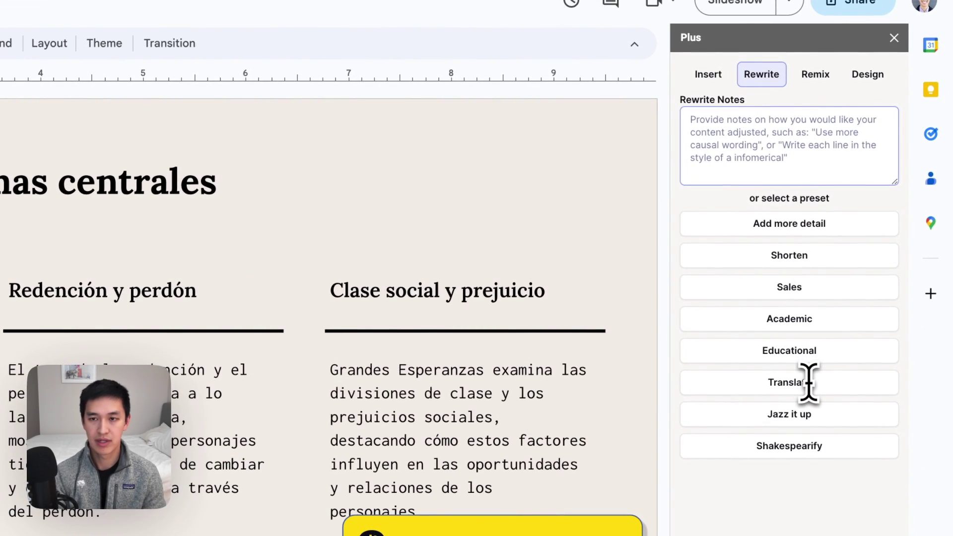
type("Tra")
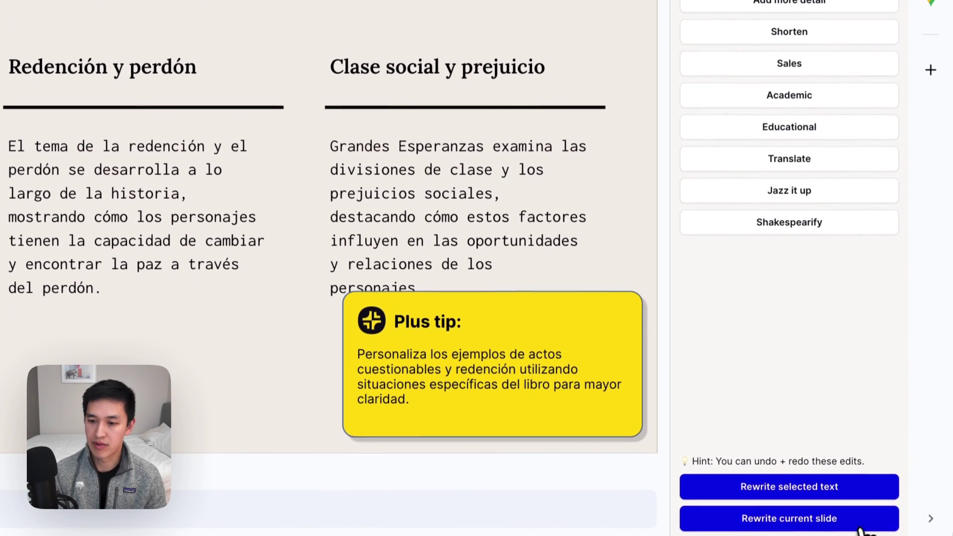
left_click(856, 526)
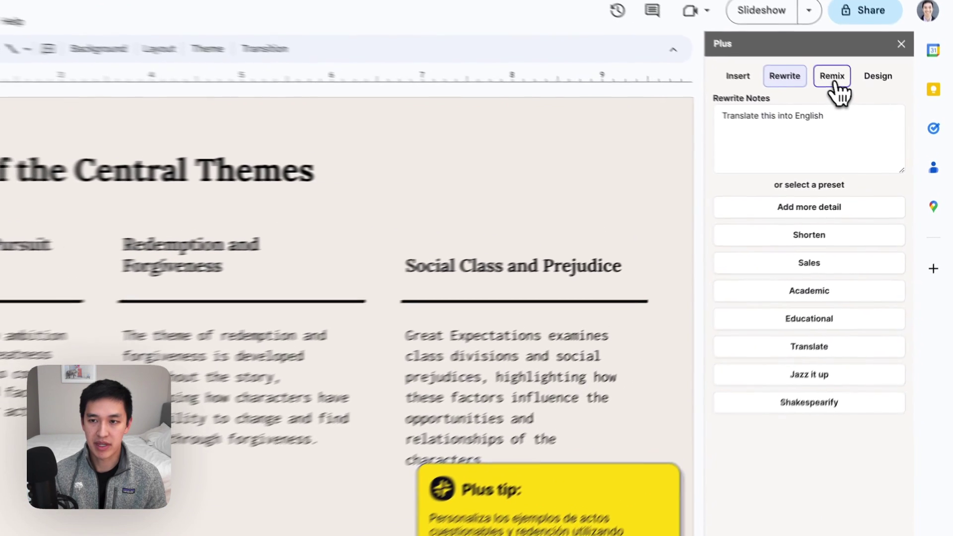
Remix the themes slide with Plus AI into the '2 columns with headers' layout, using a summary note.
left_click(834, 82)
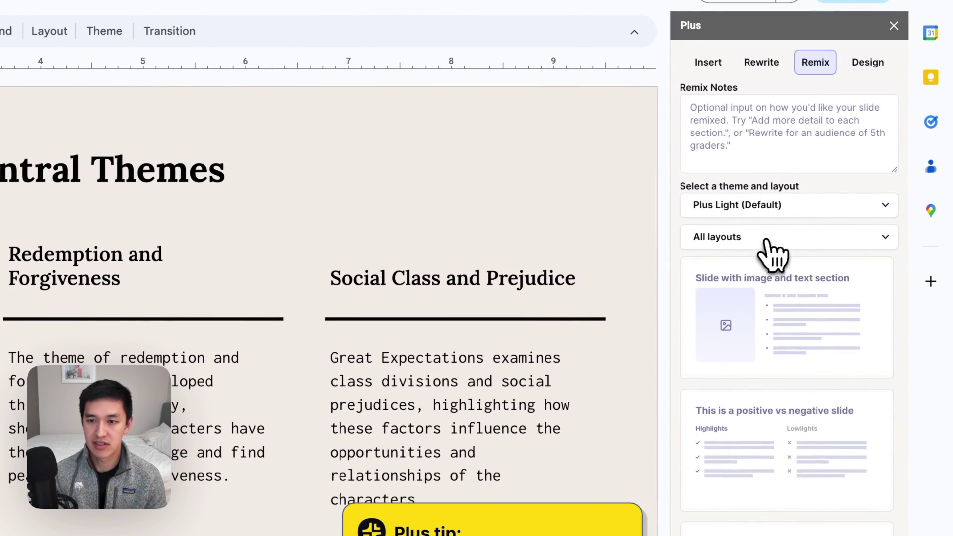
left_click(797, 233)
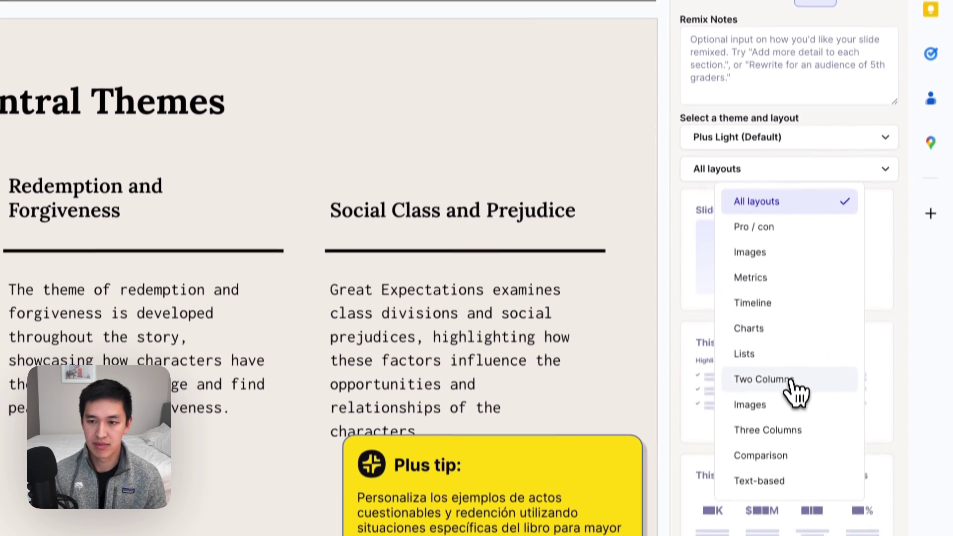
left_click(789, 447)
scroll(794, 380, "down", 3)
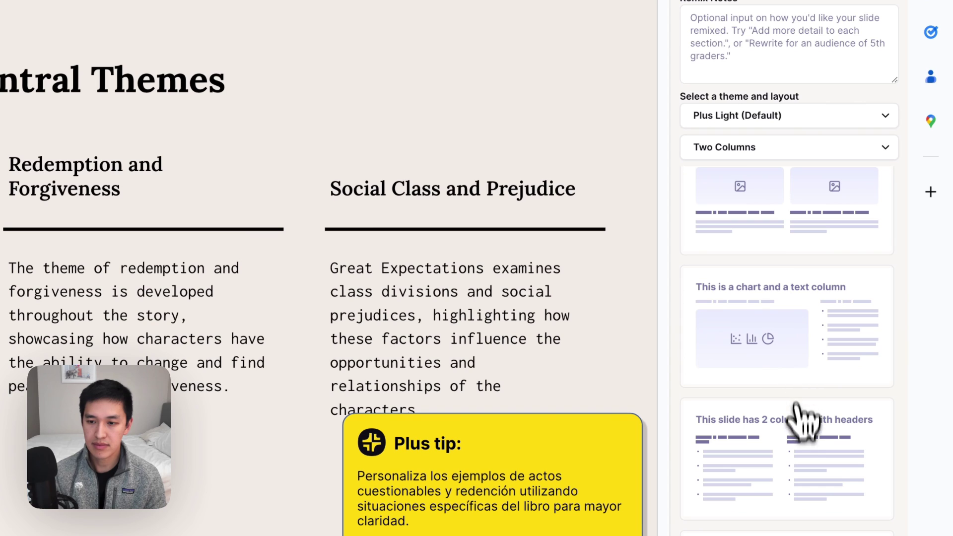
left_click(804, 46)
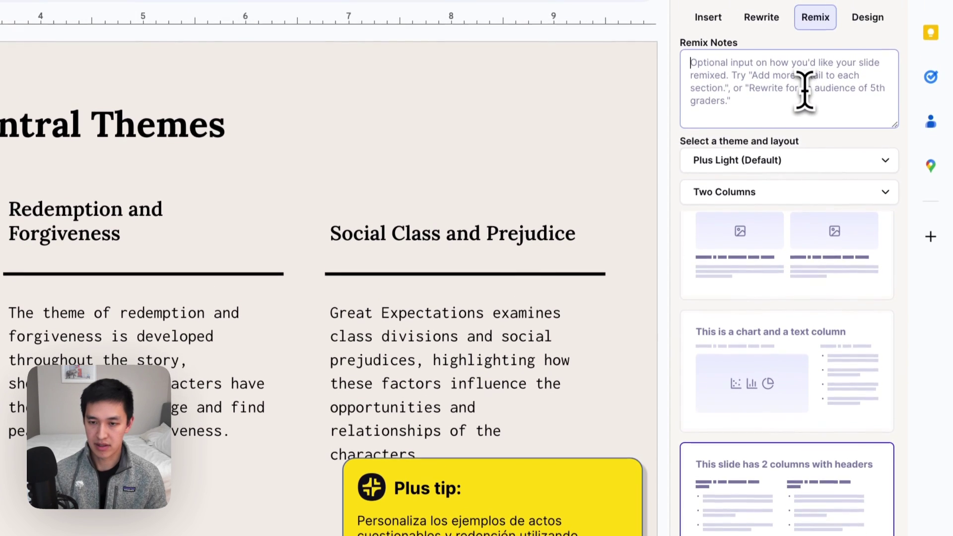
type("Sum")
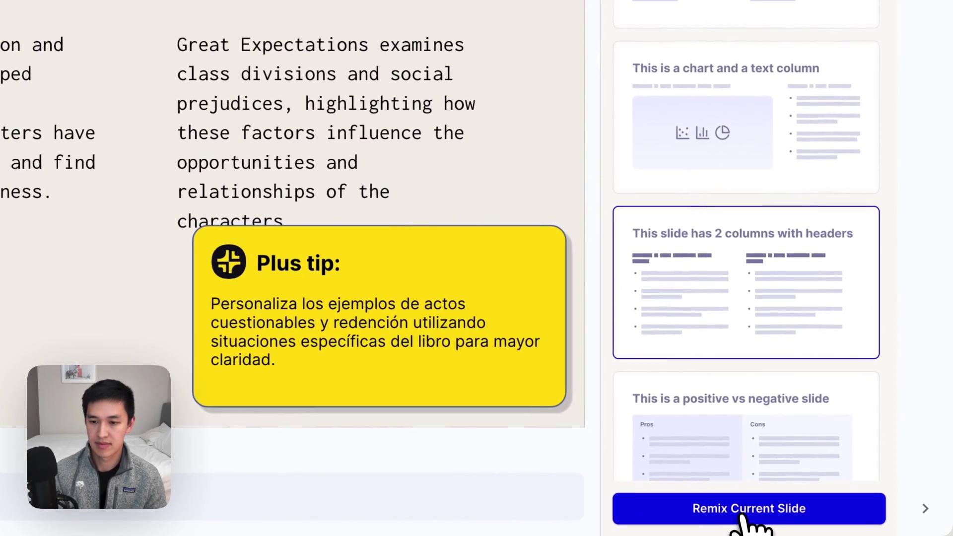
left_click(742, 517)
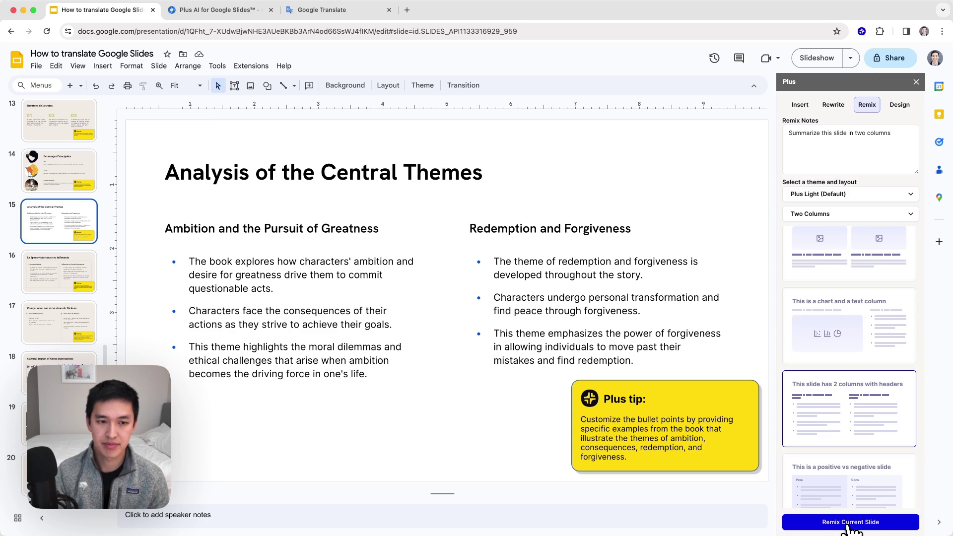
Move the three redemption bullets from the right column to the end of the left column.
left_click_drag(634, 361, 501, 262)
key("ctrl+c")
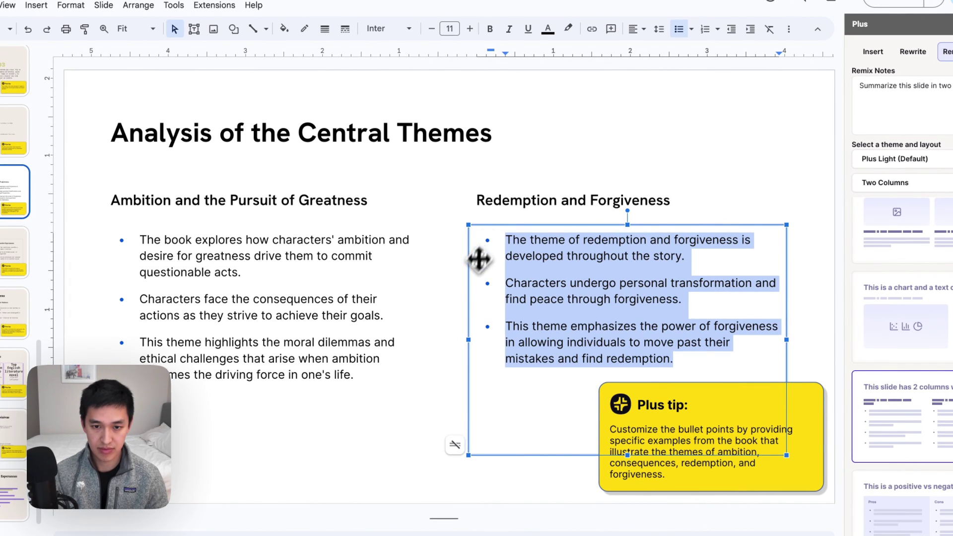
key("BackSpace")
left_click(358, 375)
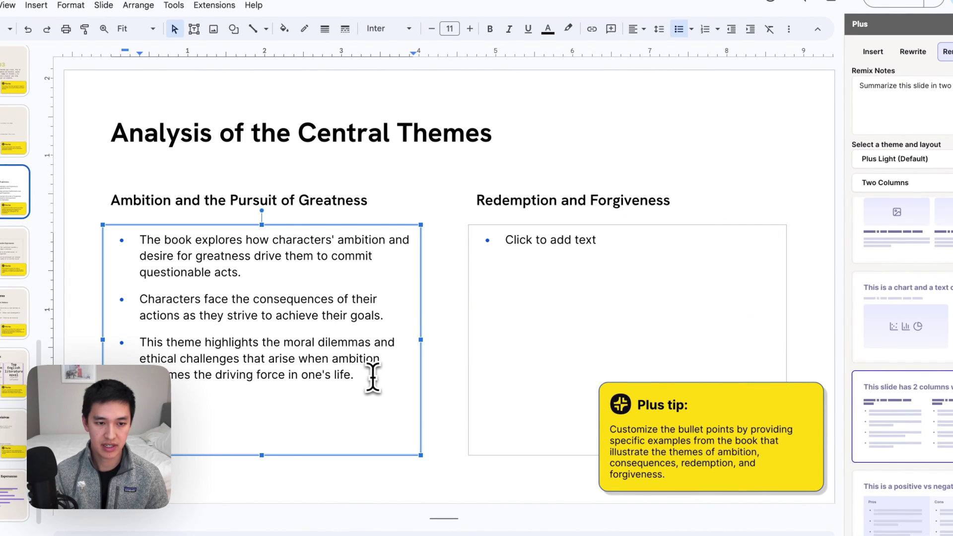
key("Return")
key("ctrl+v")
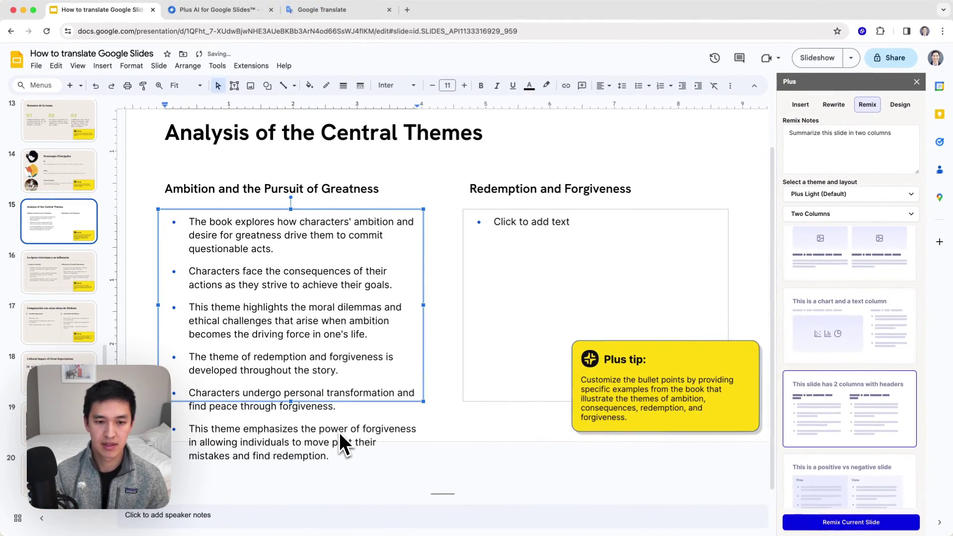
left_click(459, 269)
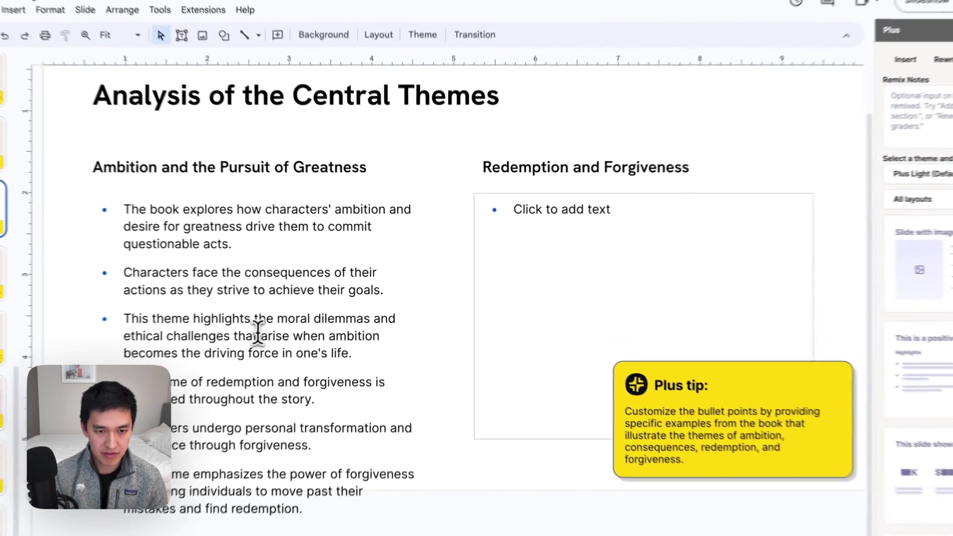
Delete the moral dilemmas bullet and copy the five remaining left bullets into the right column.
triple_click(280, 298)
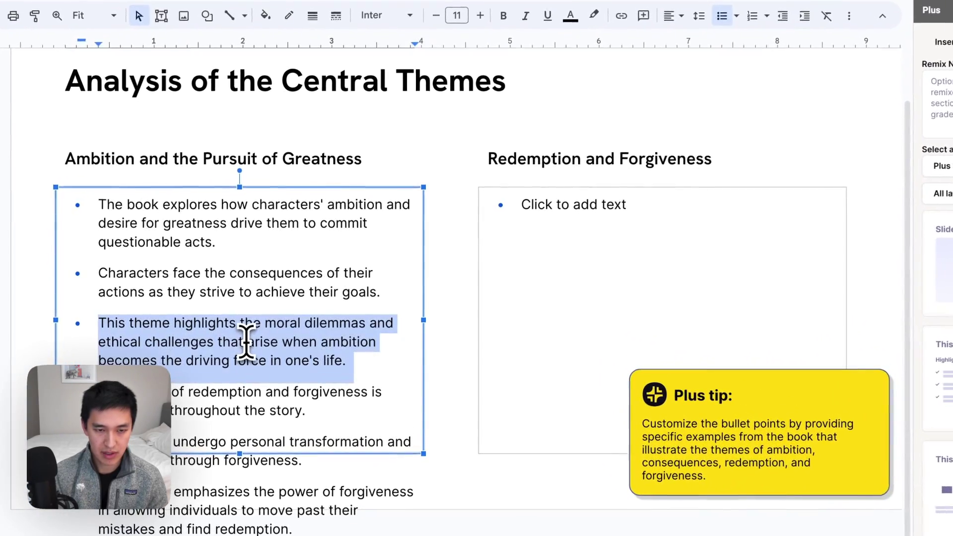
key("BackSpace")
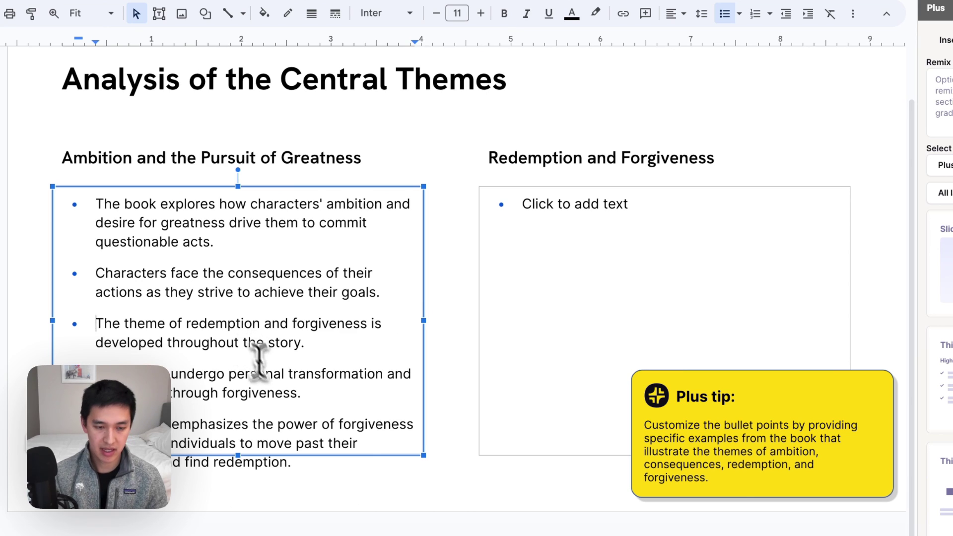
key("ctrl+a")
key("ctrl+c")
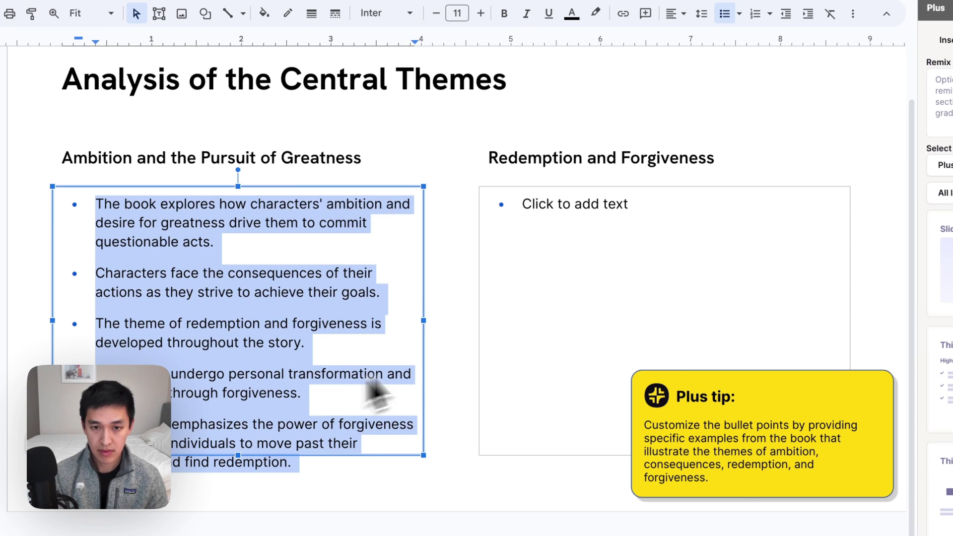
left_click(564, 261)
key("ctrl+v")
Replace the right heading with the left heading 'Ambition and the Pursuit of Greatness'.
left_click(302, 163)
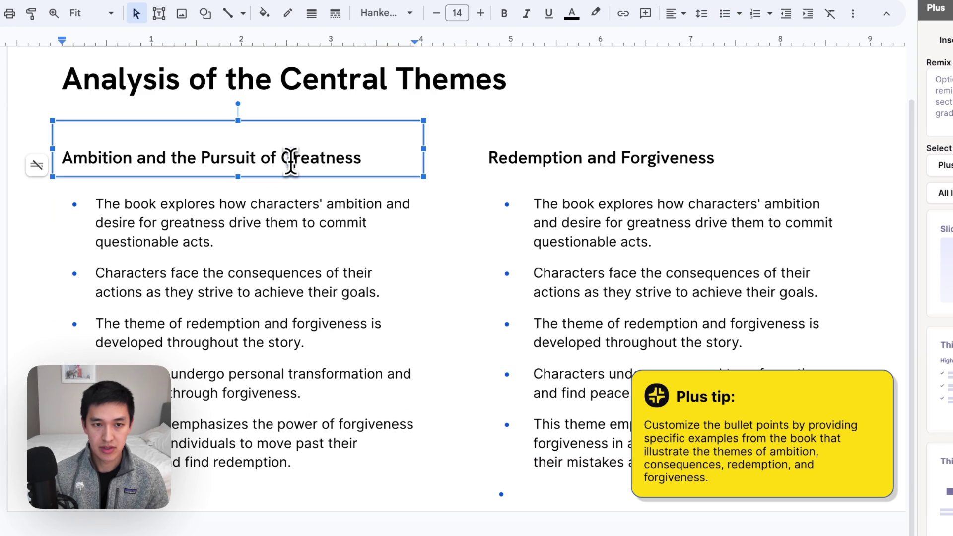
triple_click(289, 158)
key("ctrl+c")
left_click(586, 158)
key("ctrl+a")
key("ctrl+v")
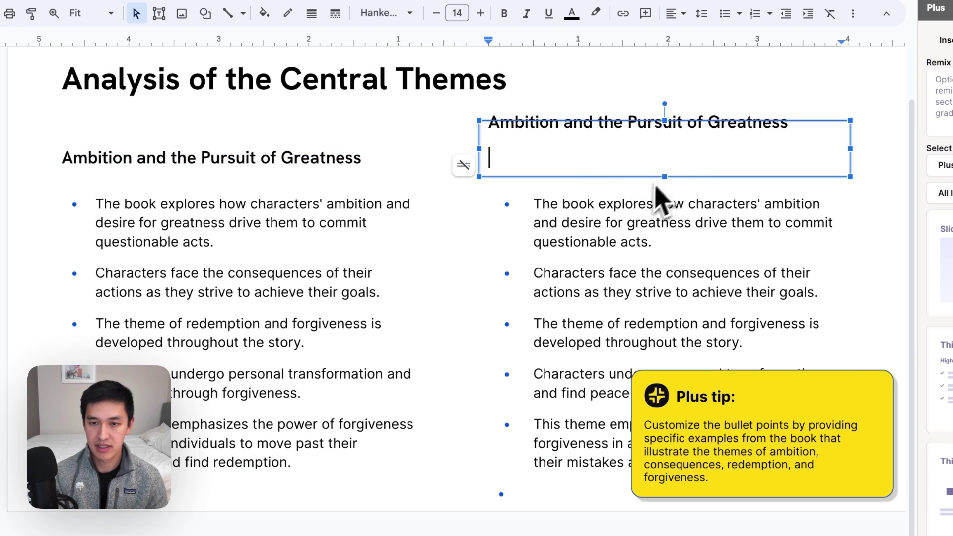
key("BackSpace")
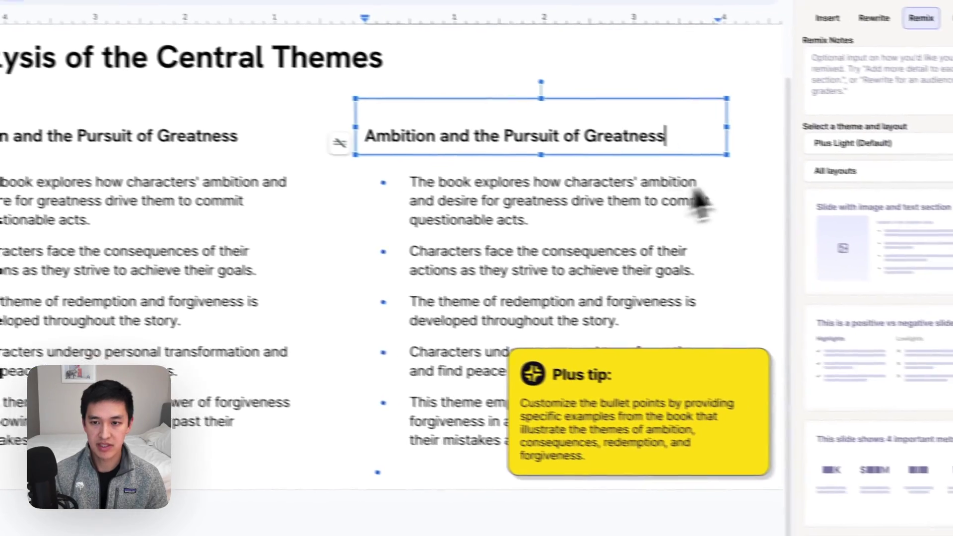
left_click(887, 200)
left_click(714, 343)
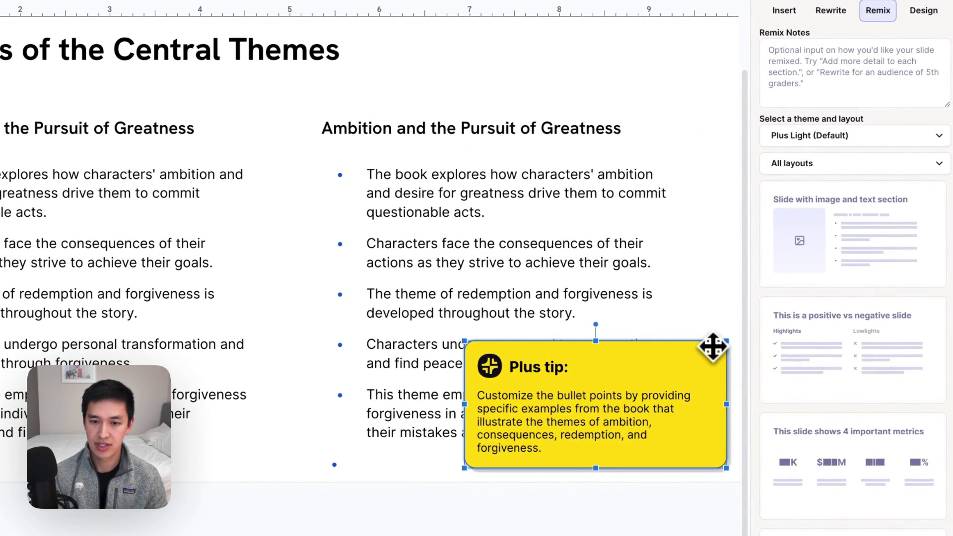
Delete the yellow Plus tip box and translate the five right-column bullets into Spanish using Plus AI's Translate rewrite.
key("Delete")
left_click(453, 469)
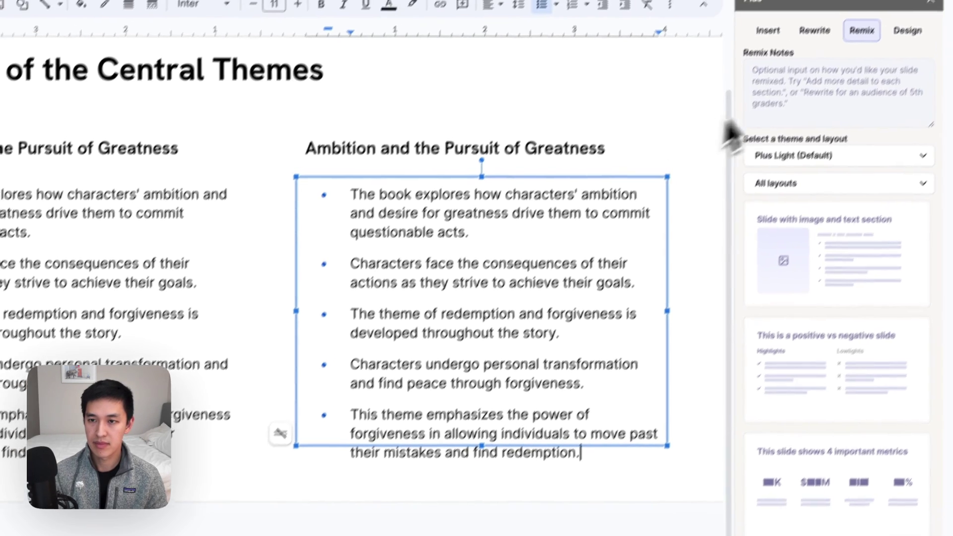
left_click(830, 10)
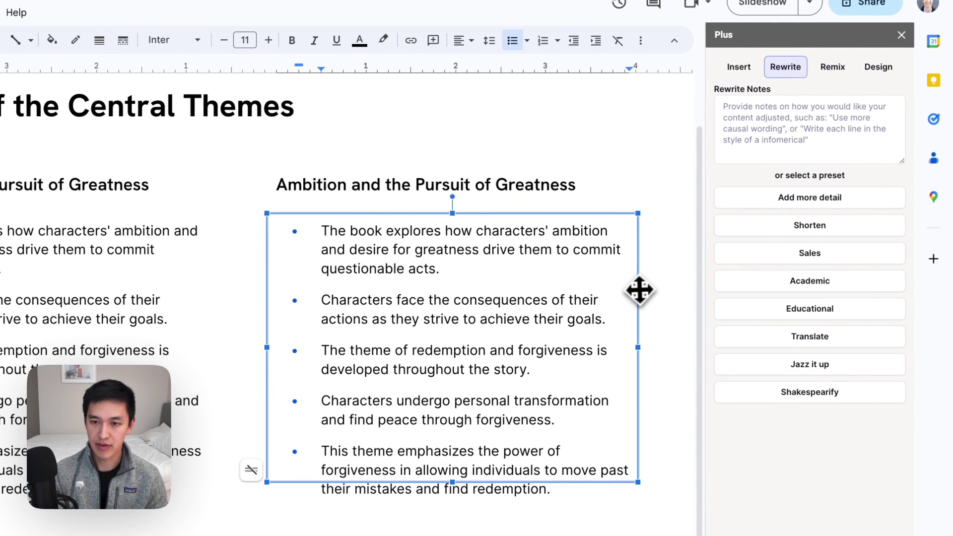
left_click(819, 342)
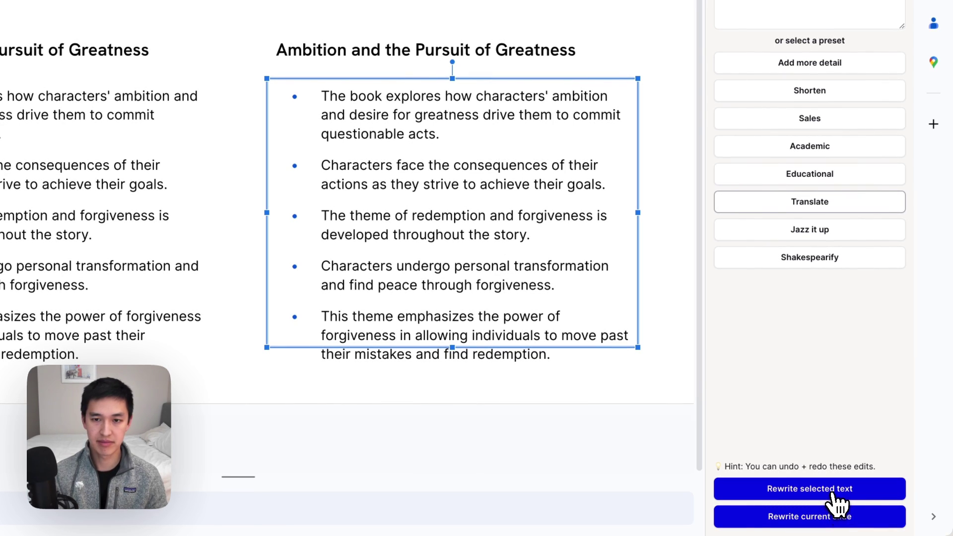
left_click(833, 494)
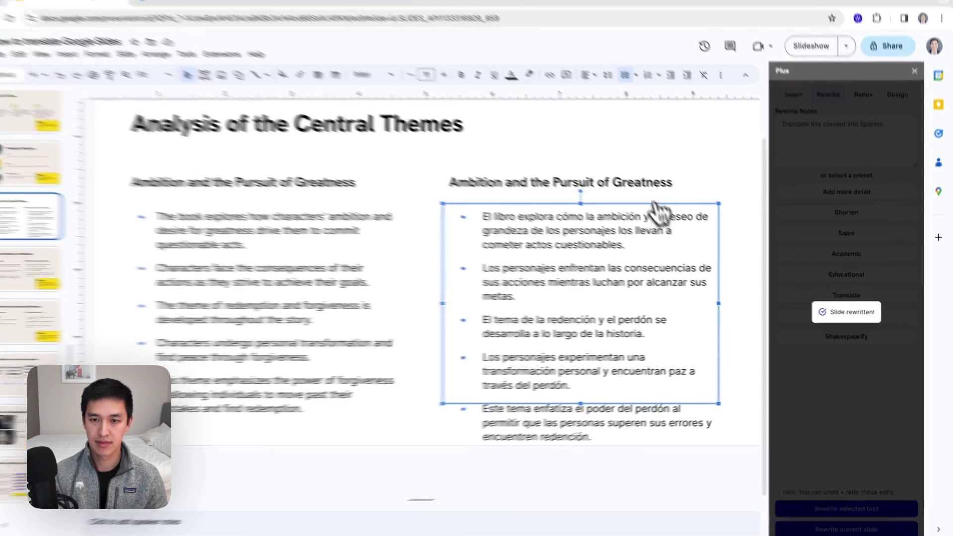
Translate the right heading into Spanish as 'Ambición y la Búsqueda de la Grandeza'.
left_click(673, 189)
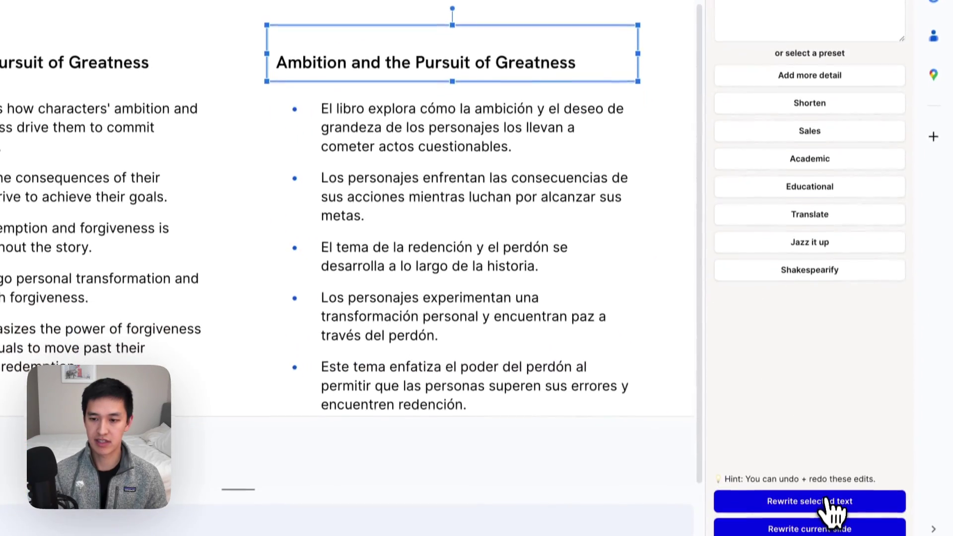
left_click(825, 490)
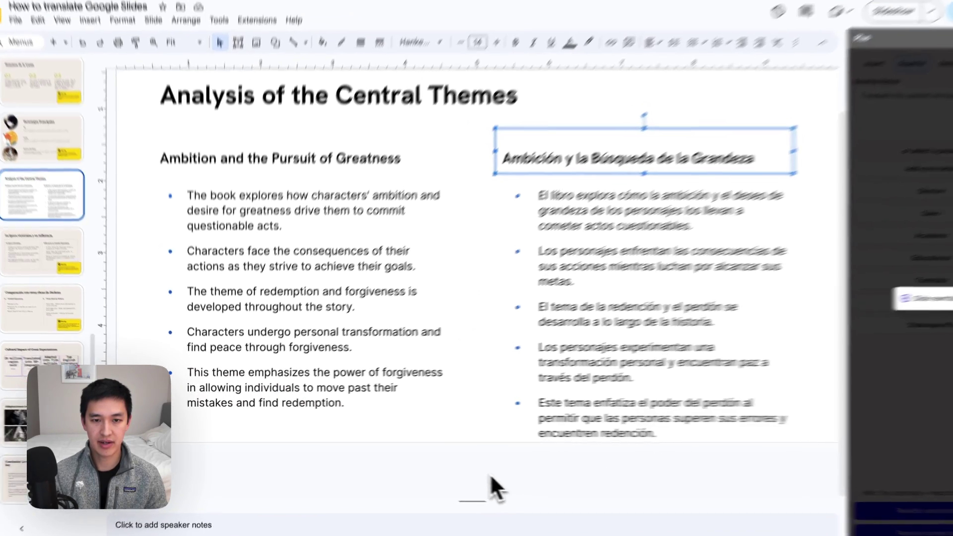
left_click(489, 473)
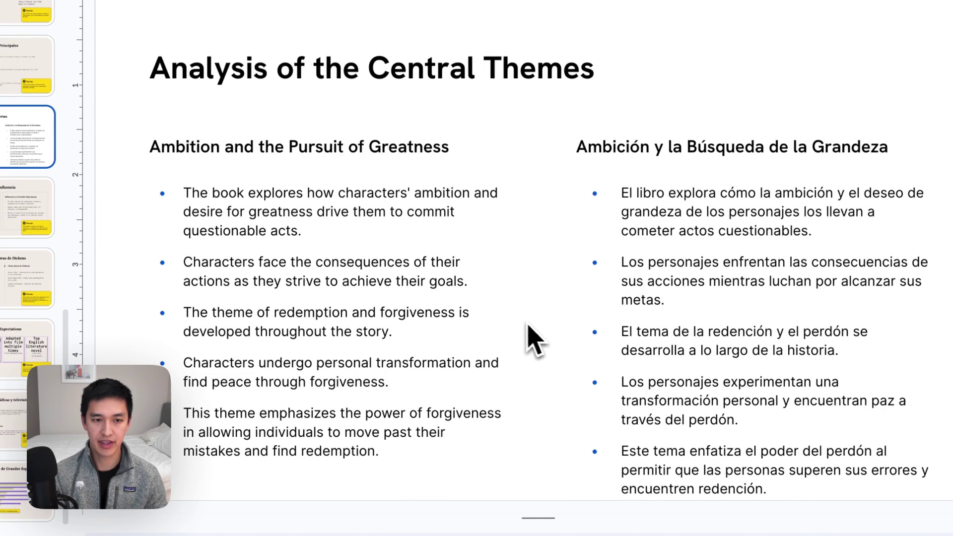